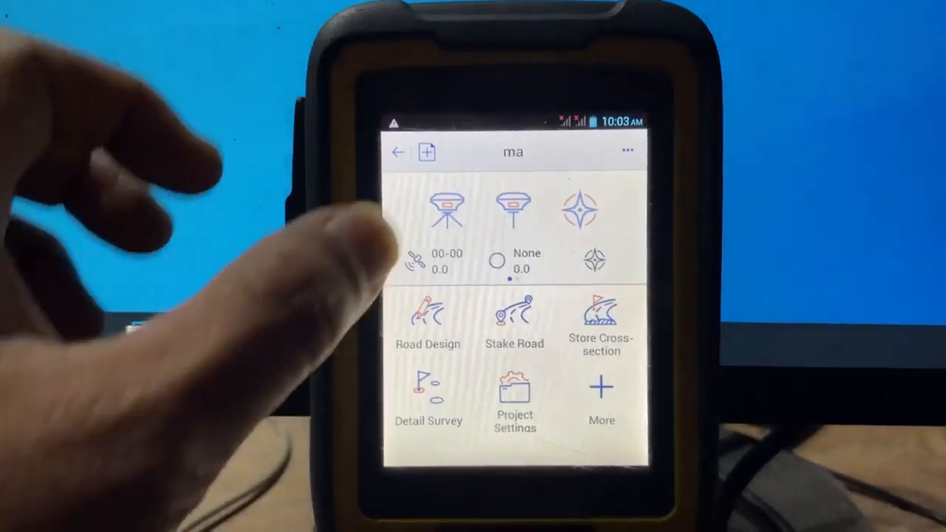
Open the project's raw data export and set the output format to Excel File (*.csv).
click(625, 171)
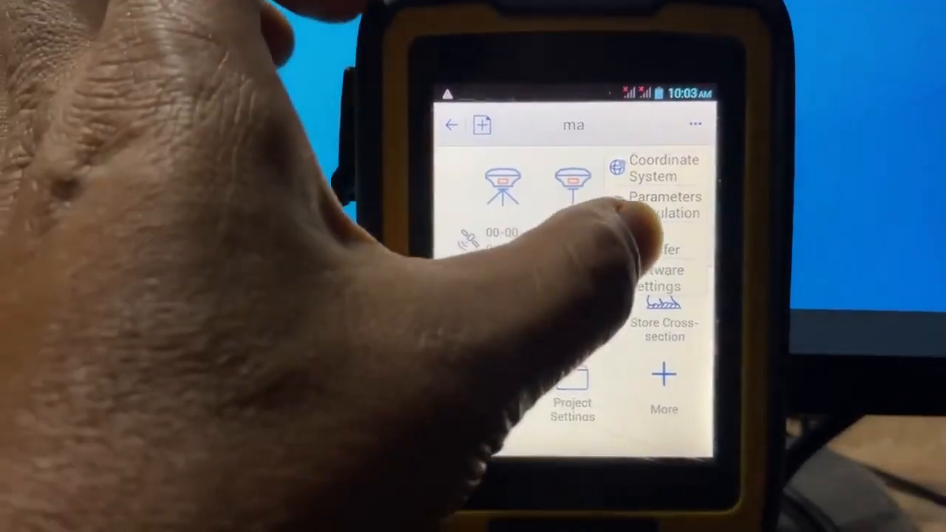
click(628, 245)
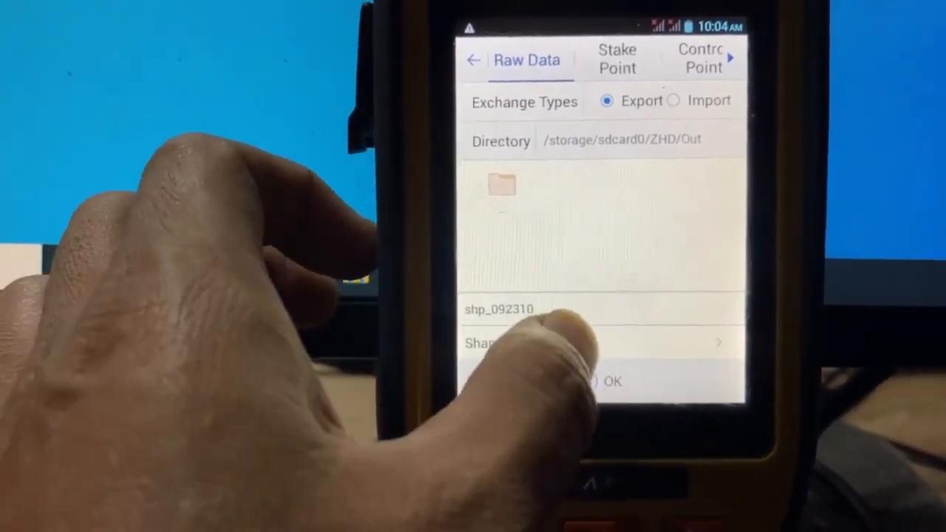
click(516, 336)
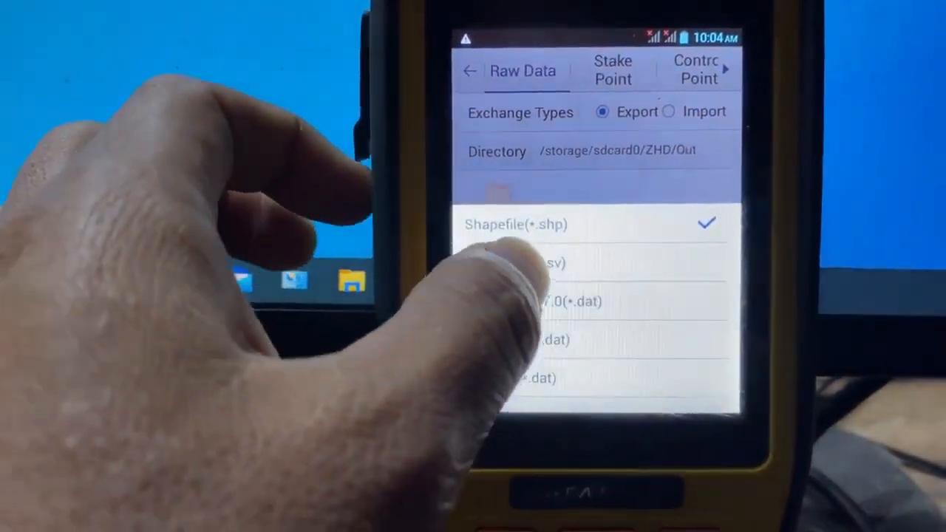
click(521, 262)
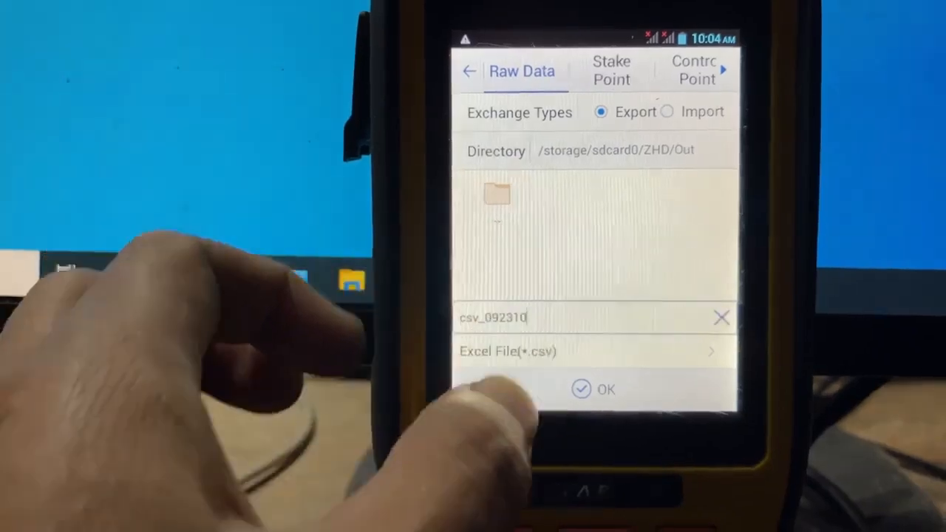
Name the export file "data survey" and export the raw data to /storage/sdcard0/ZHD/Out.
click(517, 317)
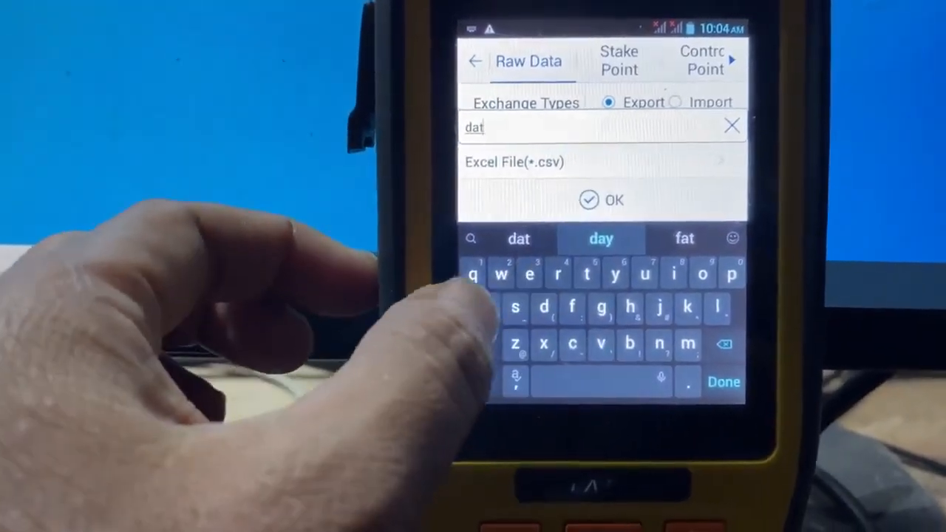
text(data)
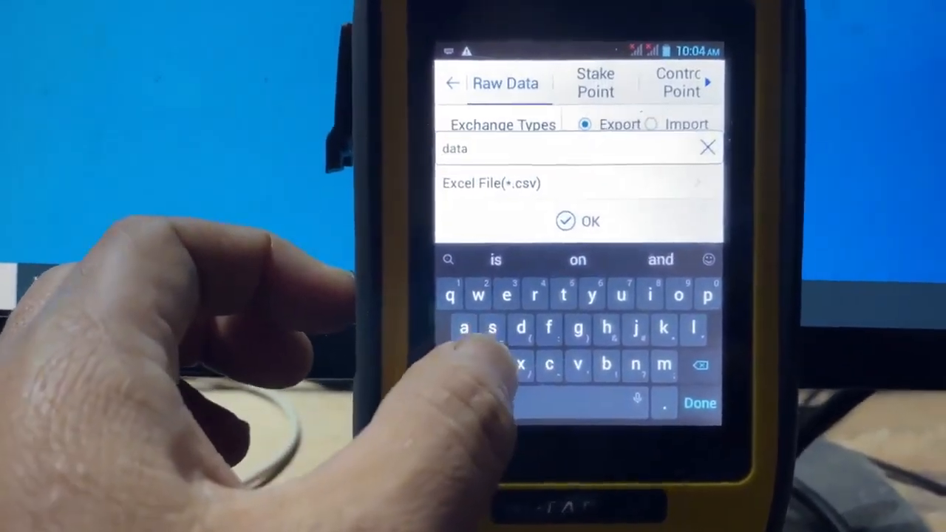
text( su)
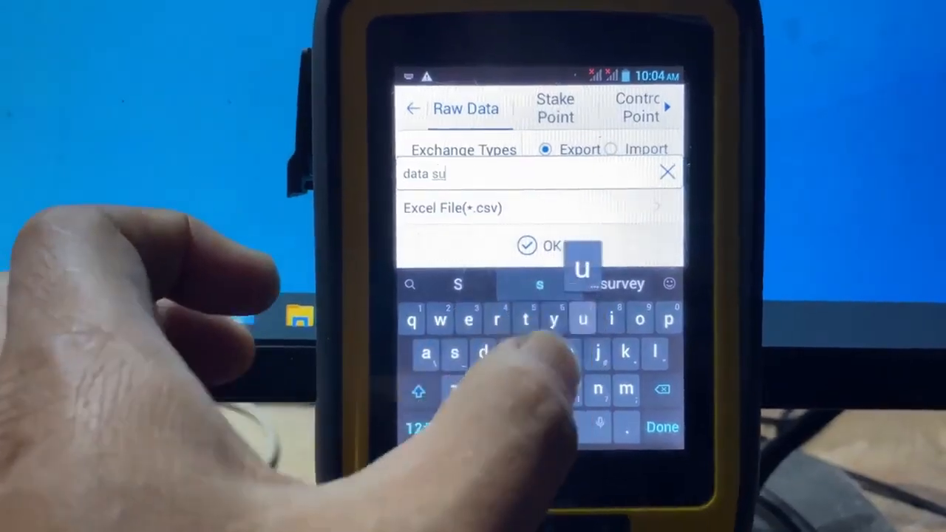
text(evey)
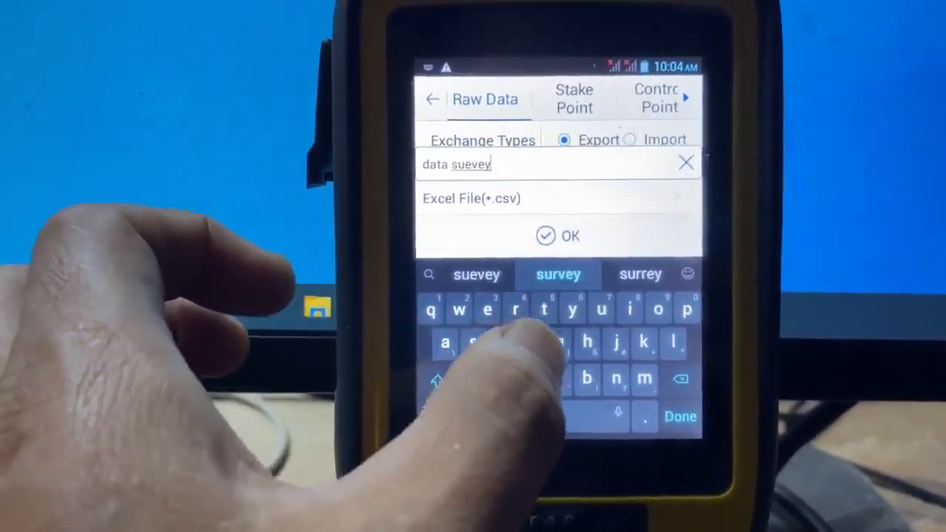
key(BackSpace)
key(BackSpace)
key(BackSpace)
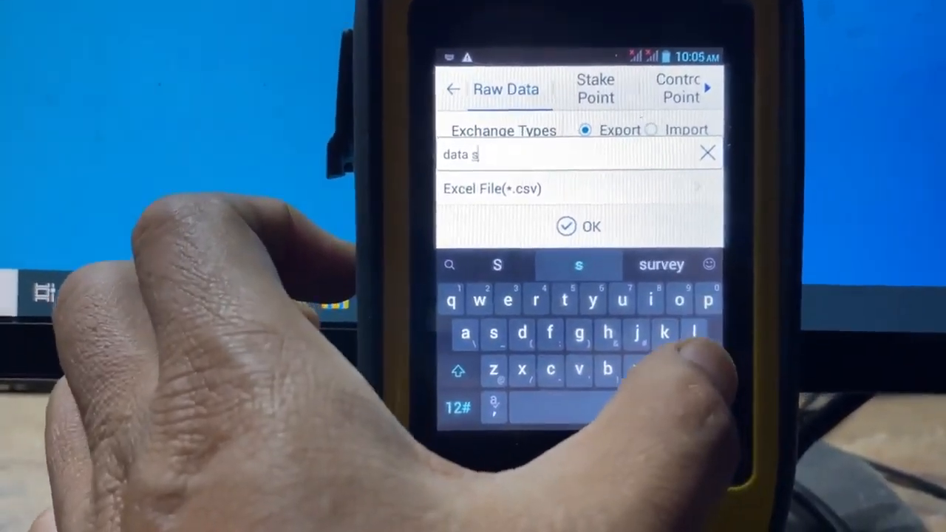
text(ur)
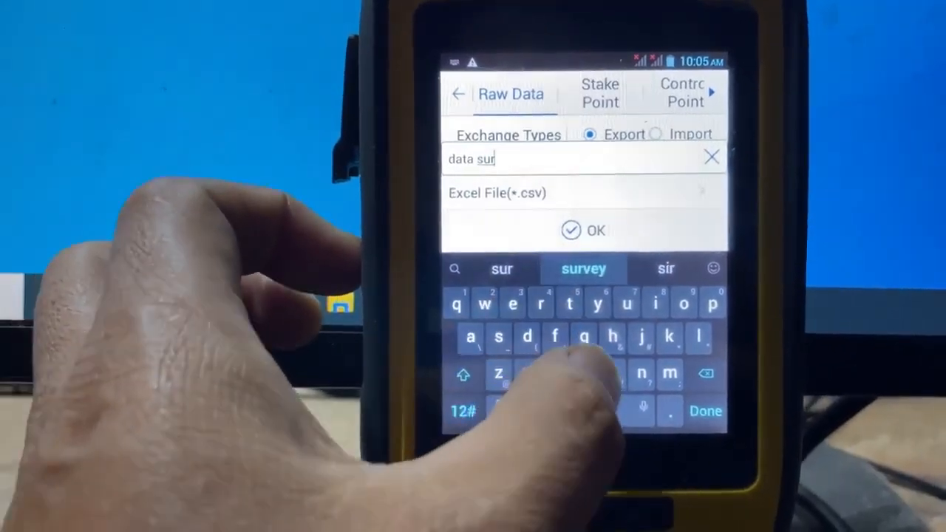
text(vey)
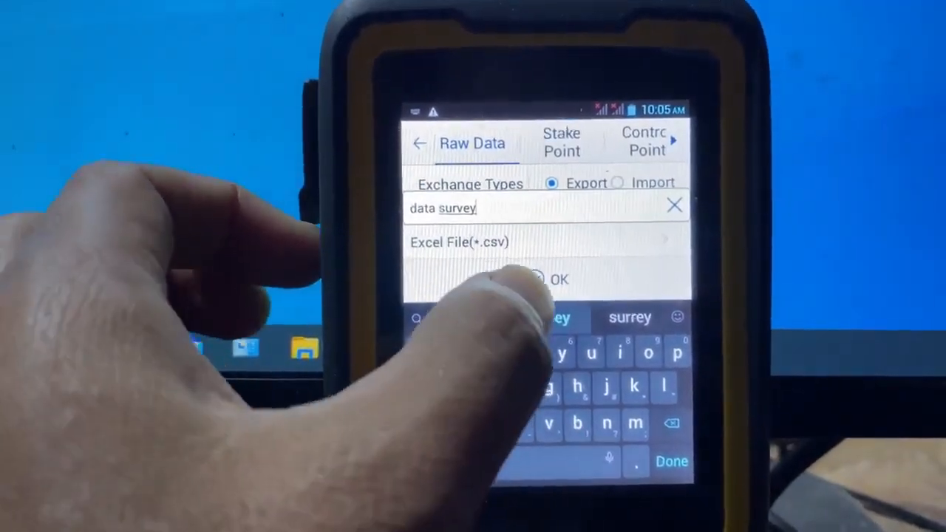
click(546, 279)
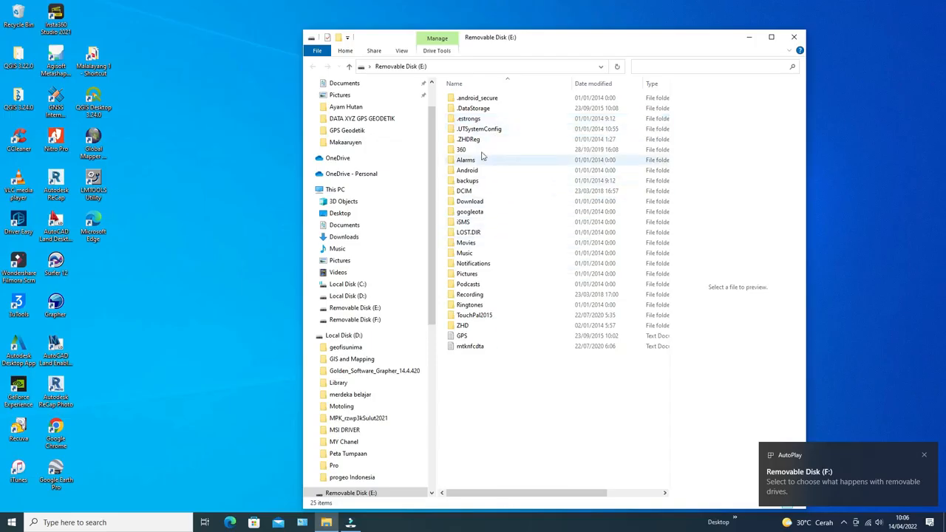
In File Explorer on the computer, copy data survey from ZHD\Out on Removable Disk (E:) to C:\GPS Geodetik Survey, then close the window.
right_click(477, 330)
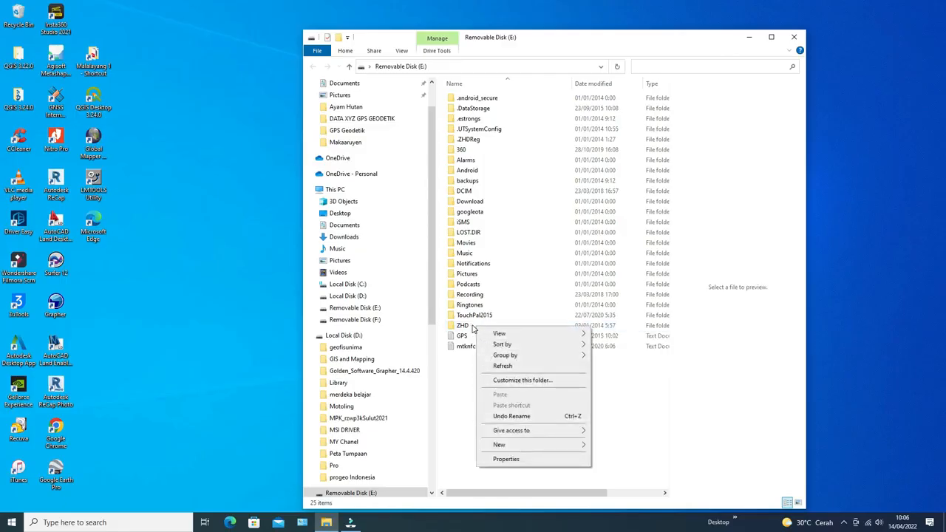
click(466, 326)
double_click(466, 326)
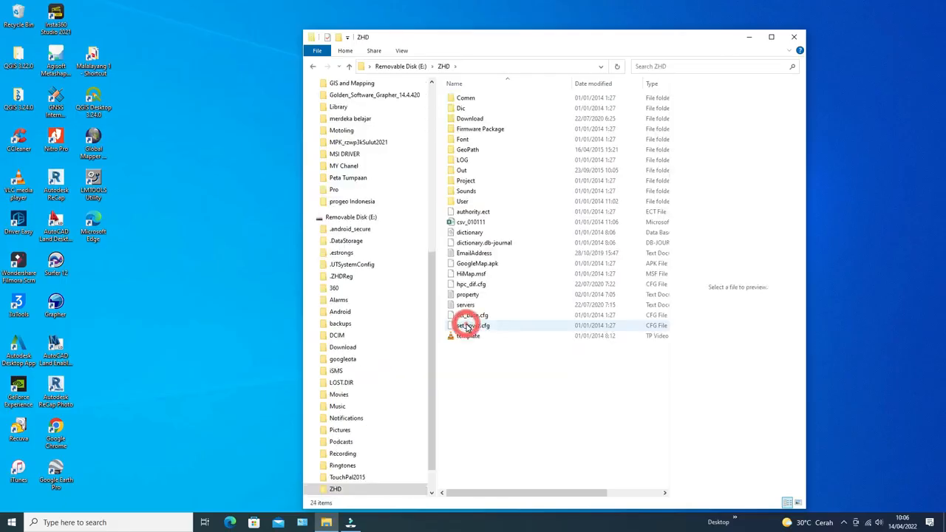
double_click(469, 171)
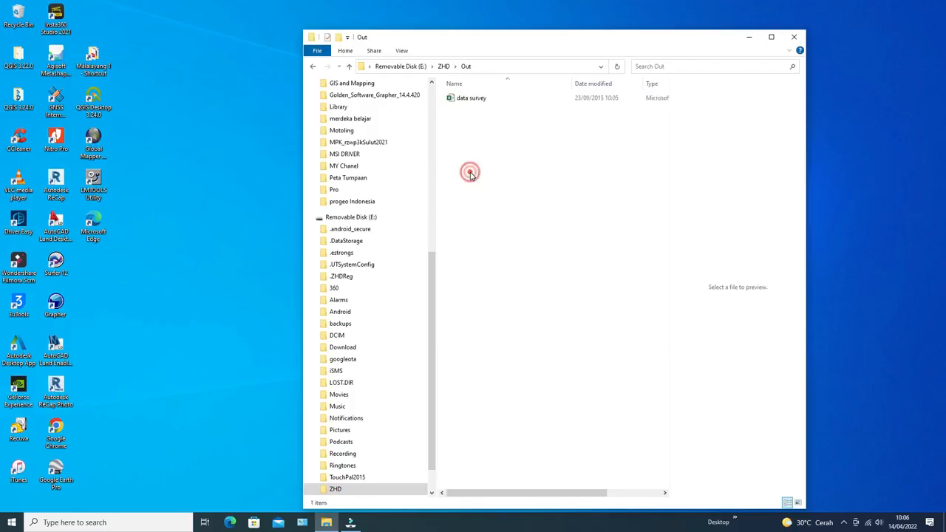
click(477, 99)
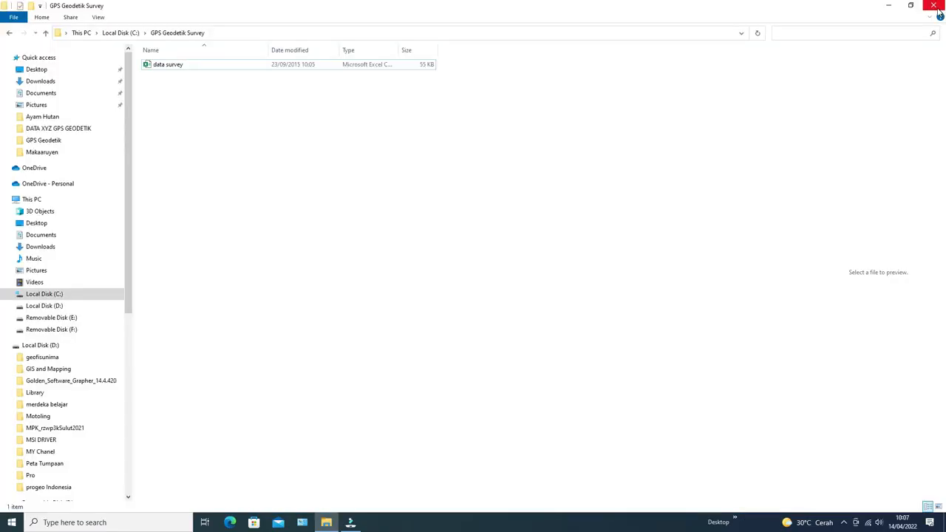
click(933, 6)
right_click(384, 118)
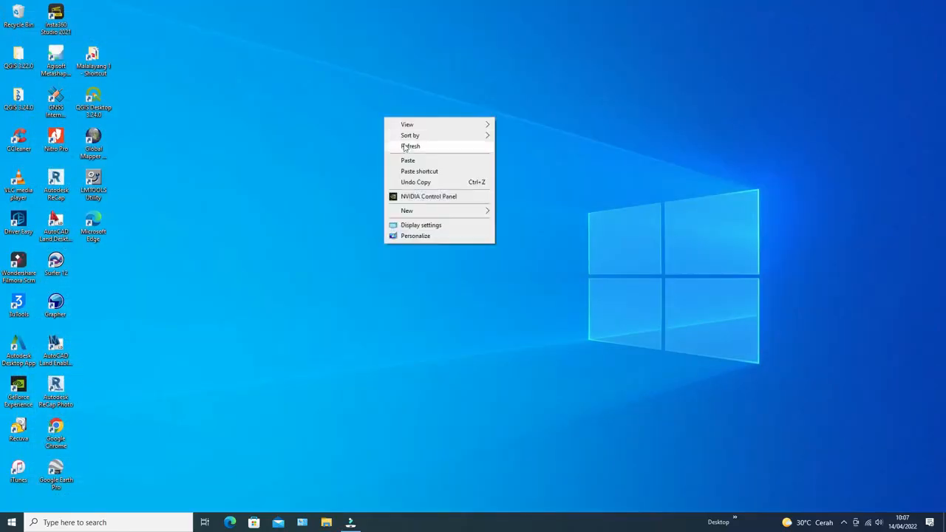
click(406, 146)
Switch to Excel and create a blank workbook.
click(122, 525)
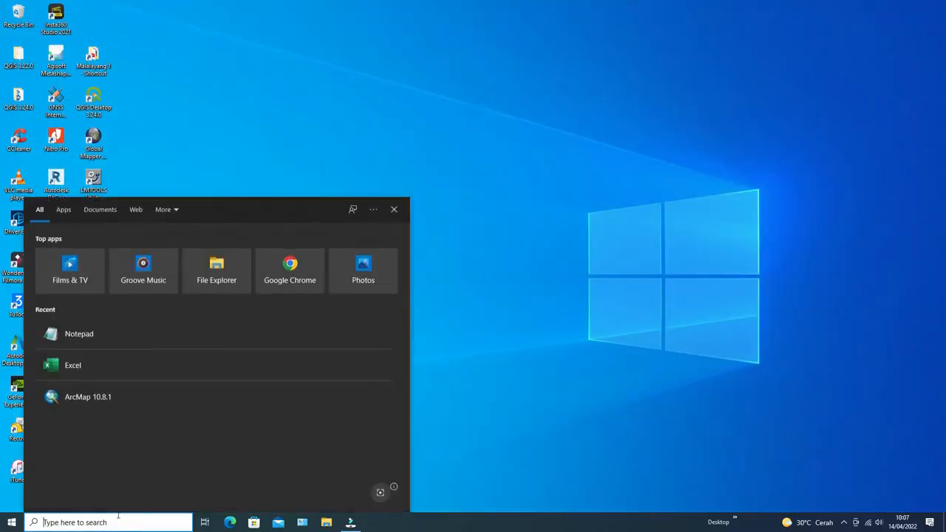
click(81, 369)
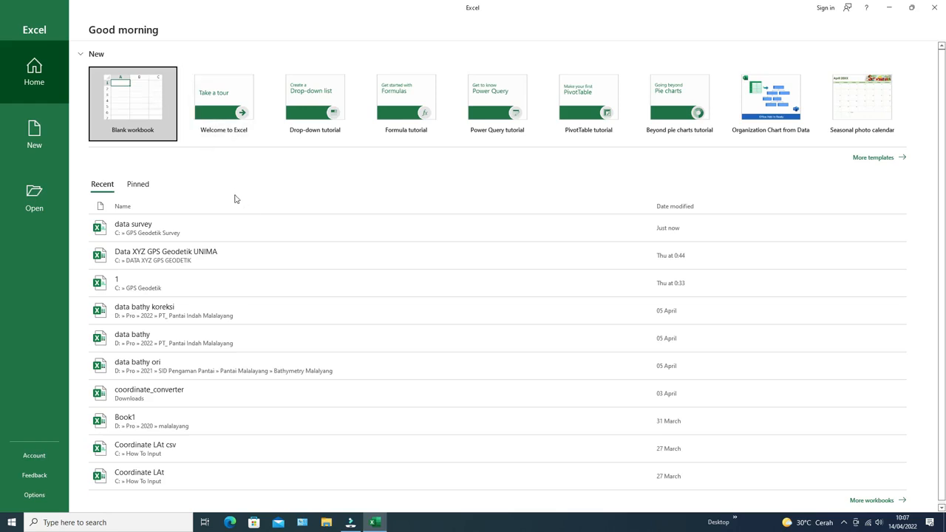
click(148, 111)
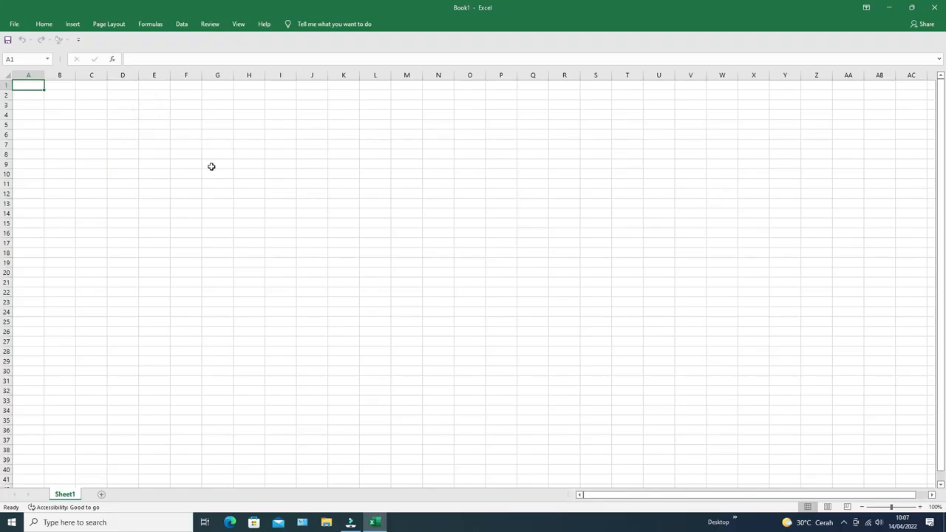
Browse for a file to open in the GPS Geodetik Survey folder on Local Disk (C:).
click(13, 25)
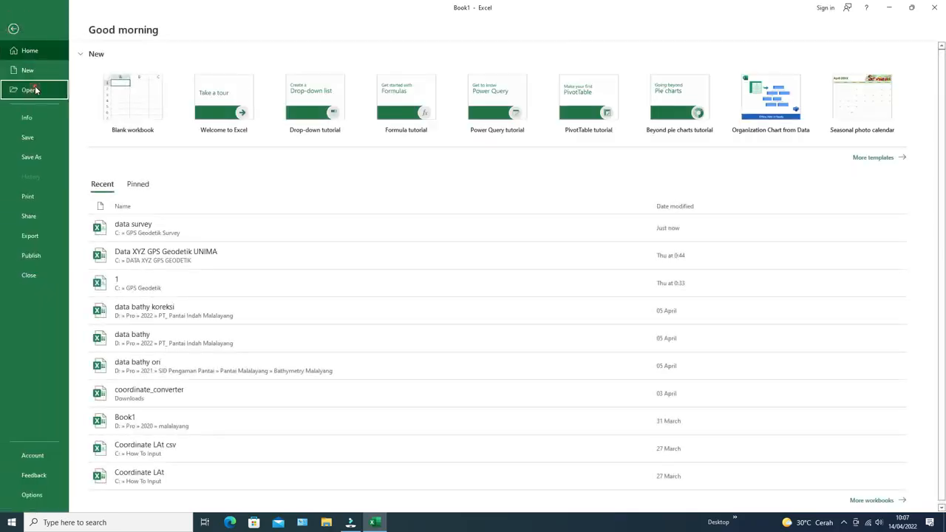
click(33, 89)
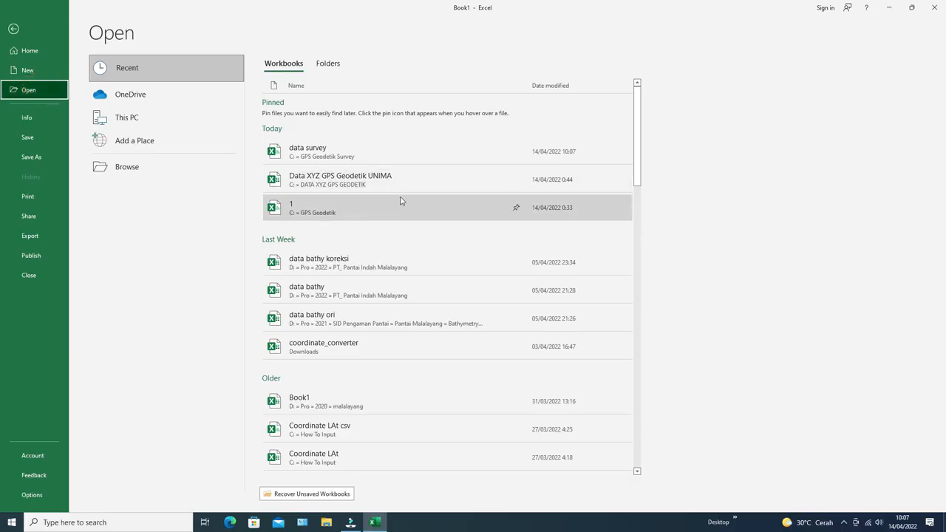
click(206, 172)
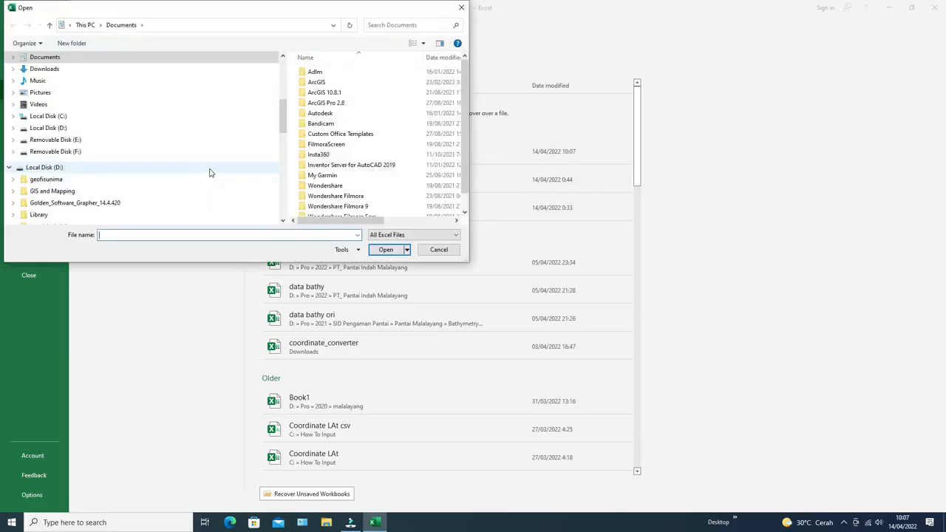
click(113, 121)
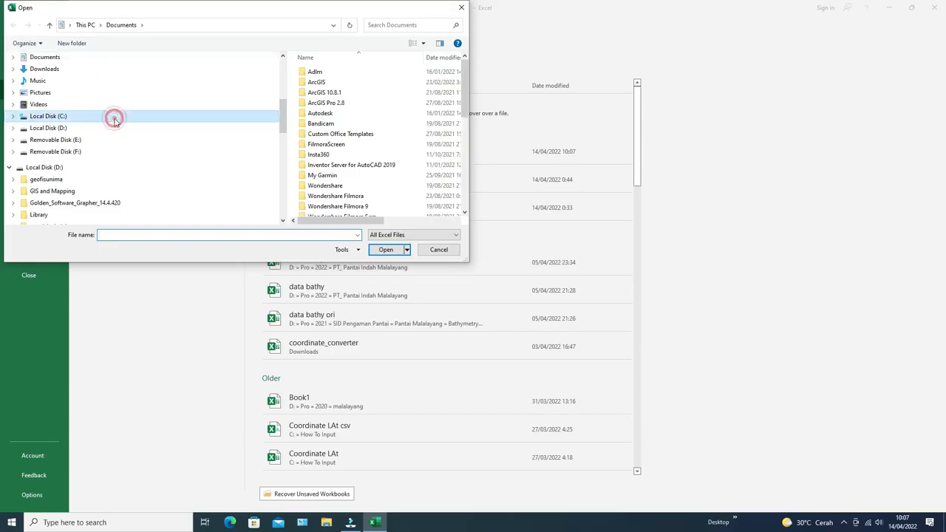
drag(467, 107, 467, 112)
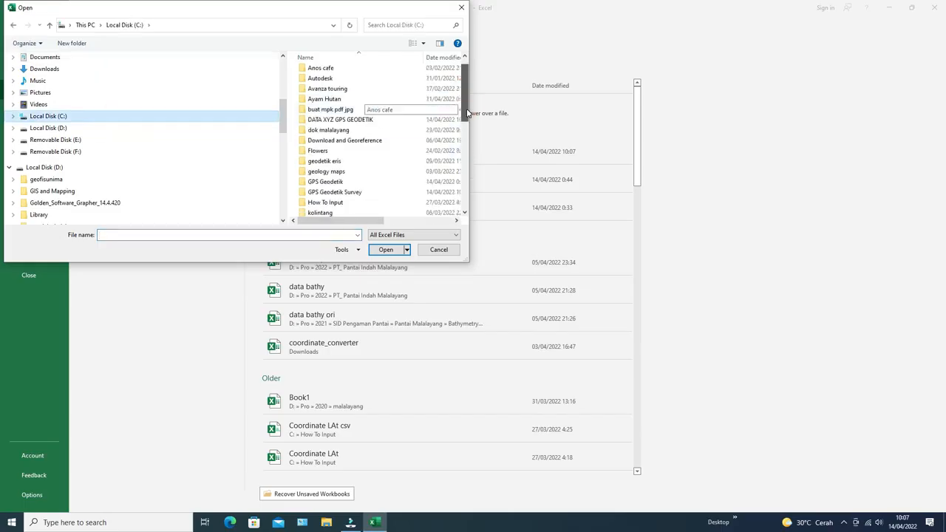
double_click(369, 189)
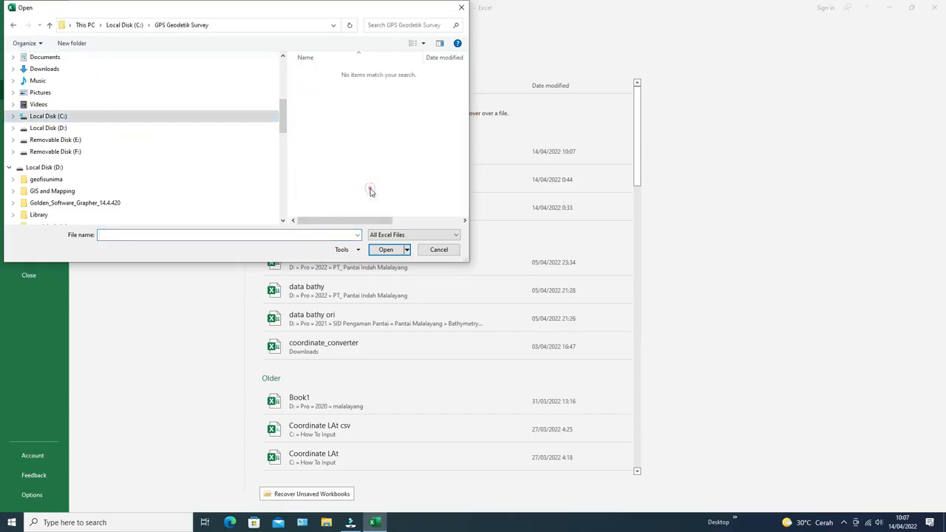
Show all file types in the folder and open the data survey file.
click(410, 235)
click(389, 248)
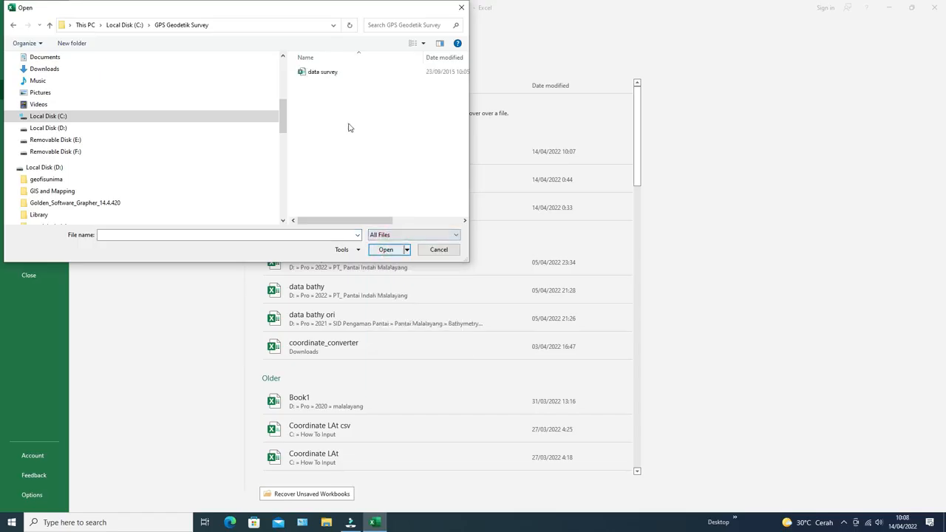
click(326, 72)
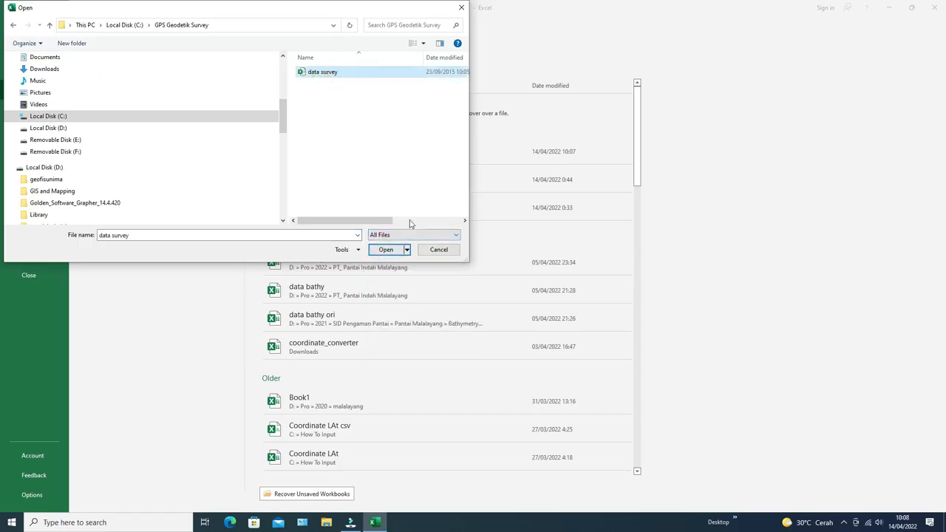
click(386, 250)
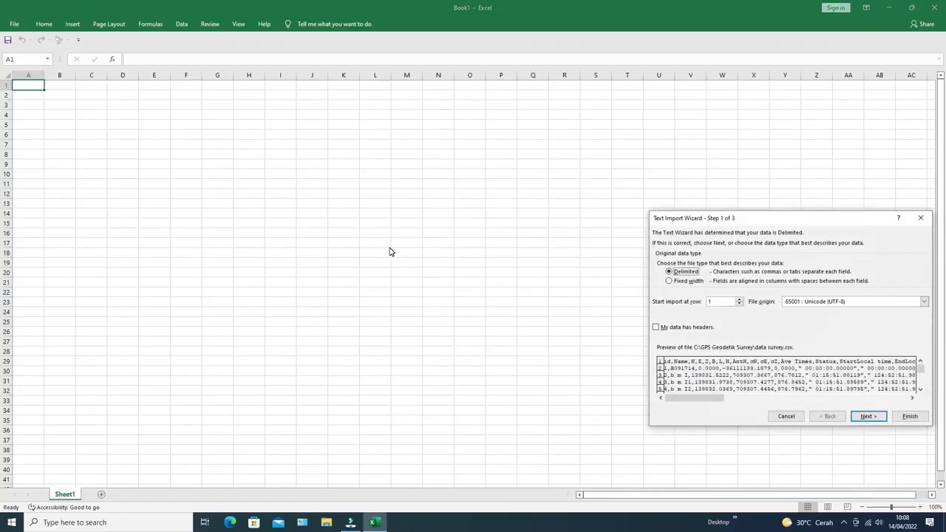
Import the file as delimited text with tab, comma and space delimiters, consecutive delimiters treated as one, and General column format.
drag(850, 220, 771, 192)
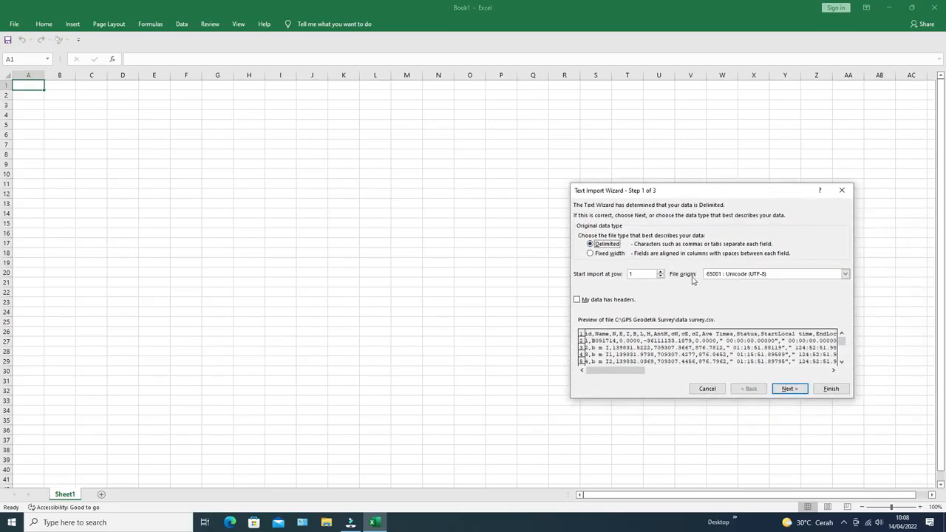
click(788, 389)
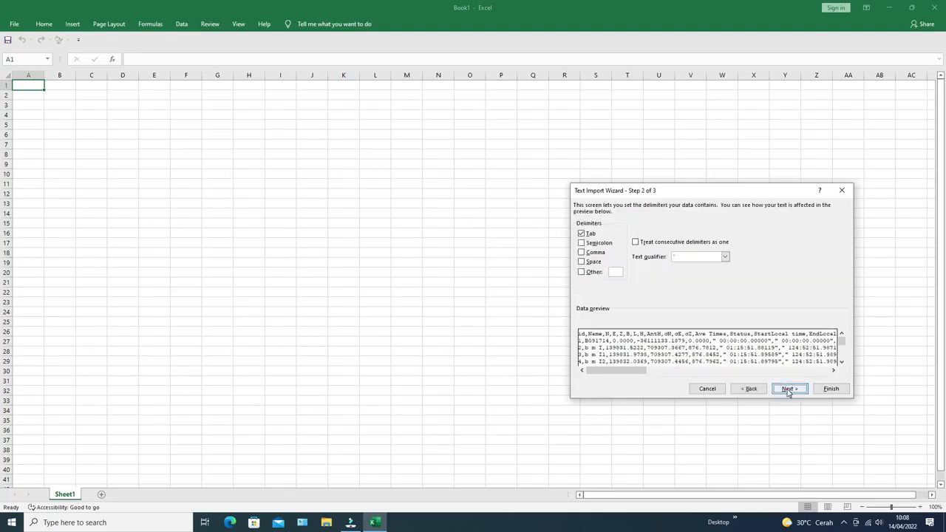
click(581, 253)
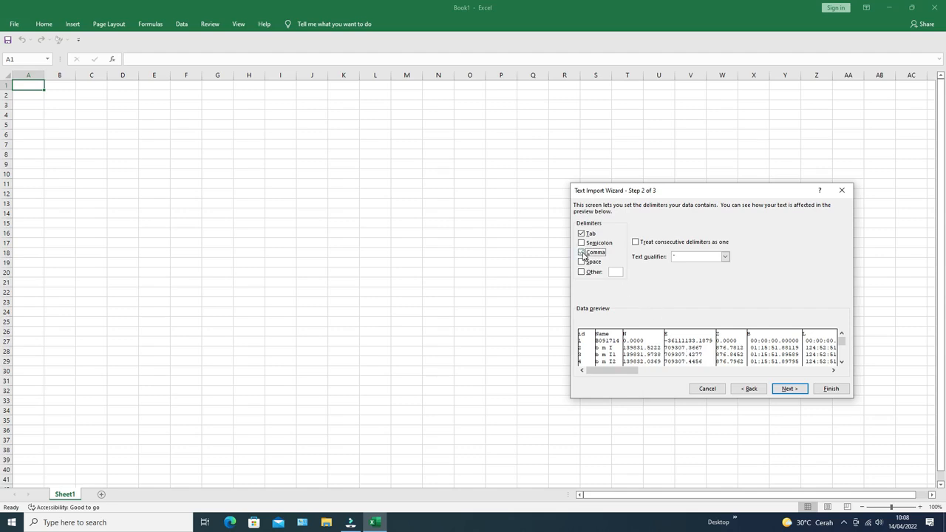
click(581, 252)
click(581, 253)
click(581, 244)
click(580, 243)
click(582, 263)
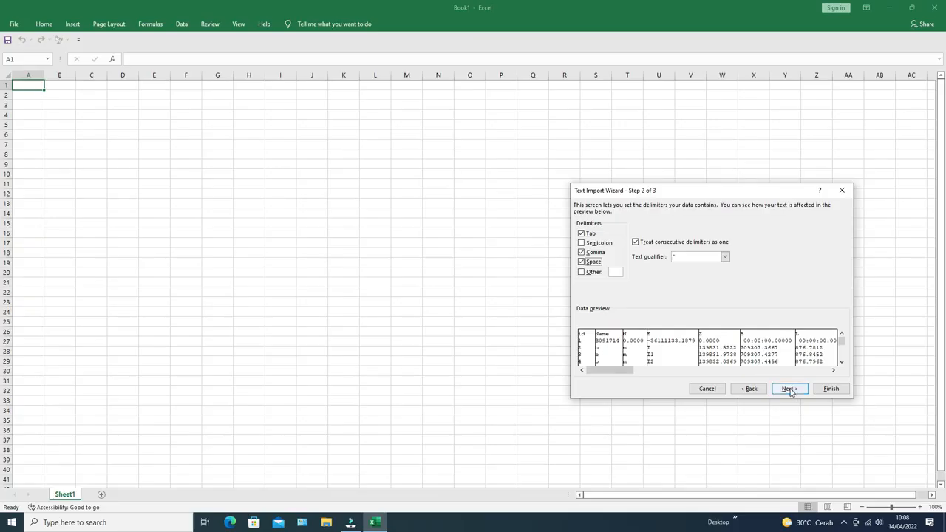
click(788, 390)
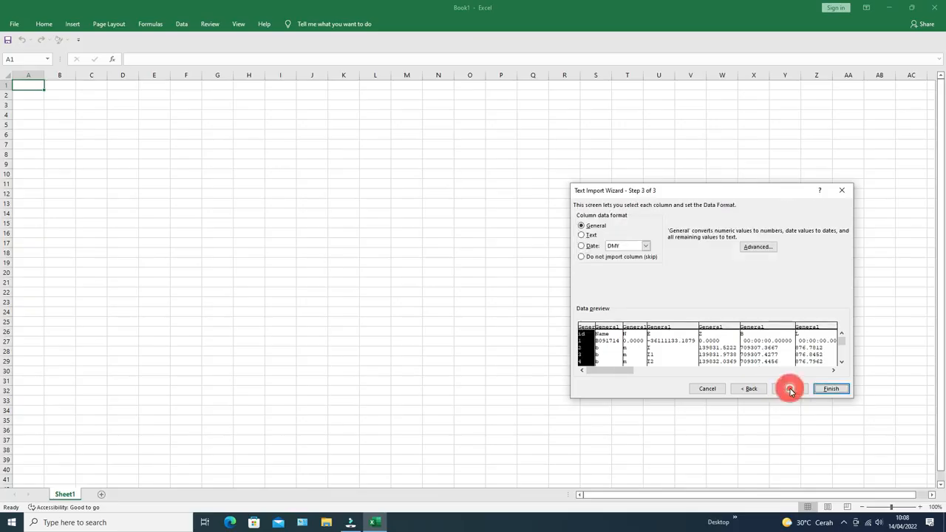
click(830, 390)
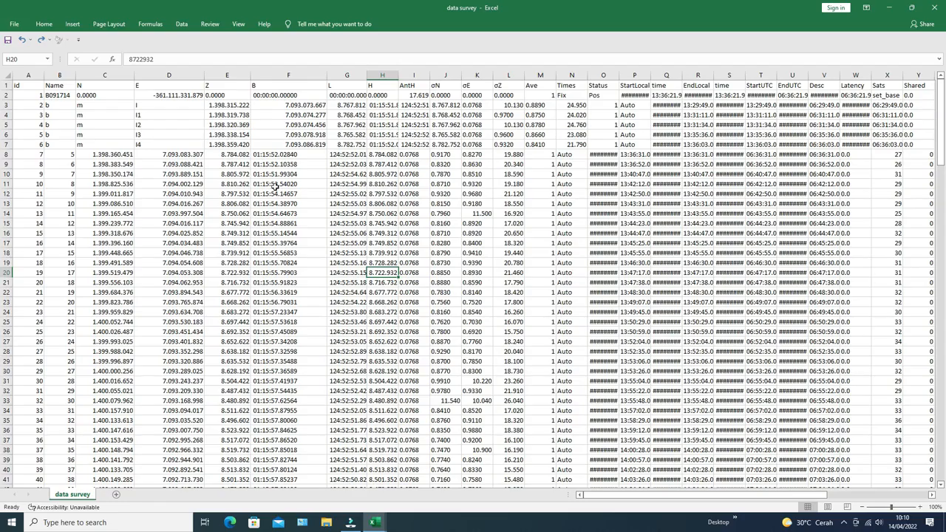
Delete columns F through AI, from the B column to the last Base column, keeping id, Name, N, E and Z.
drag(277, 75, 445, 114)
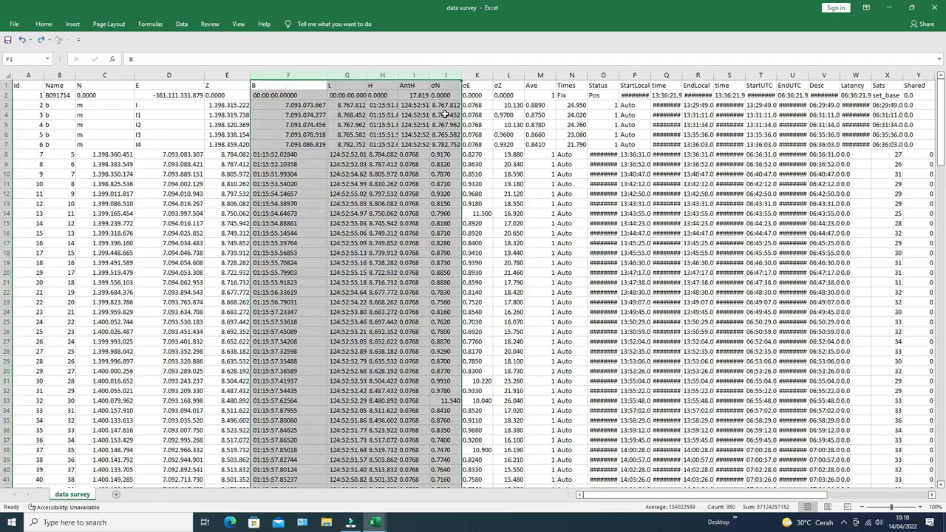
drag(292, 76, 907, 185)
right_click(784, 75)
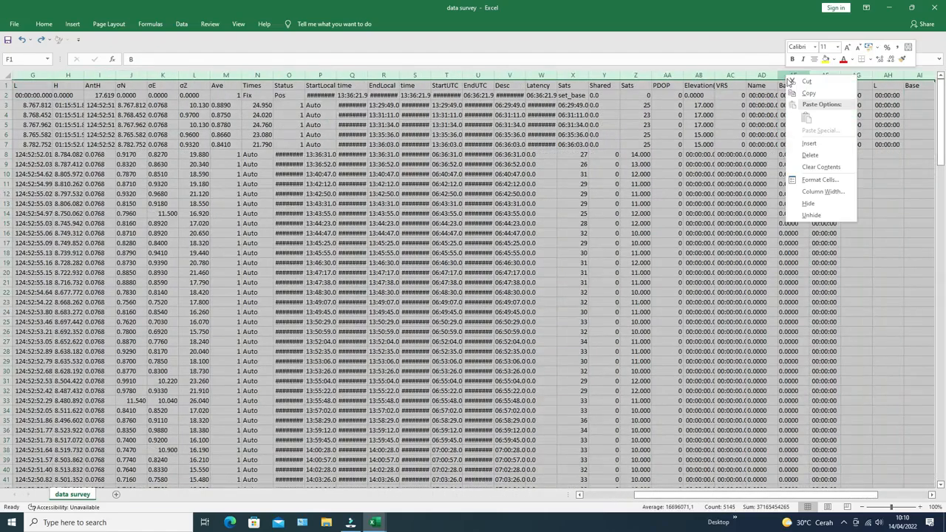
click(810, 156)
click(360, 212)
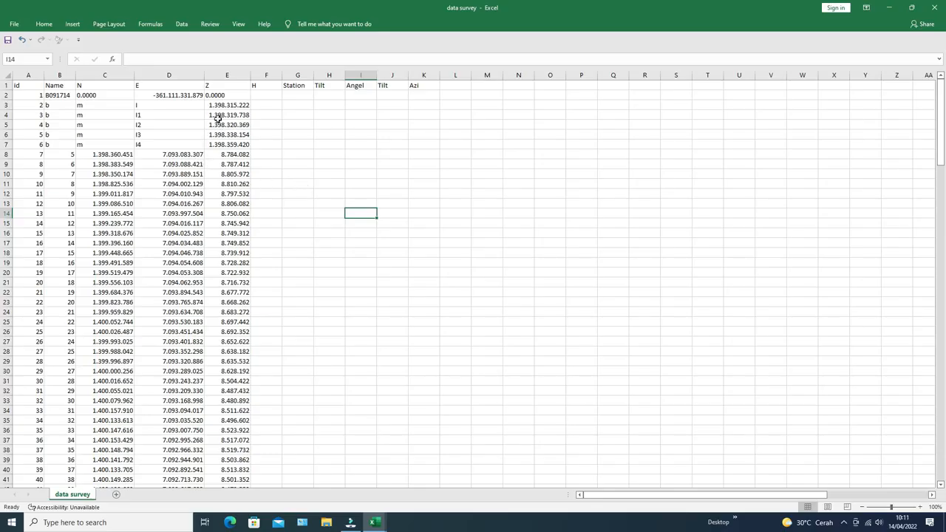
Delete rows 1 to 7, which hold the headers, the base station record and the misaligned benchmark points.
drag(6, 87, 7, 148)
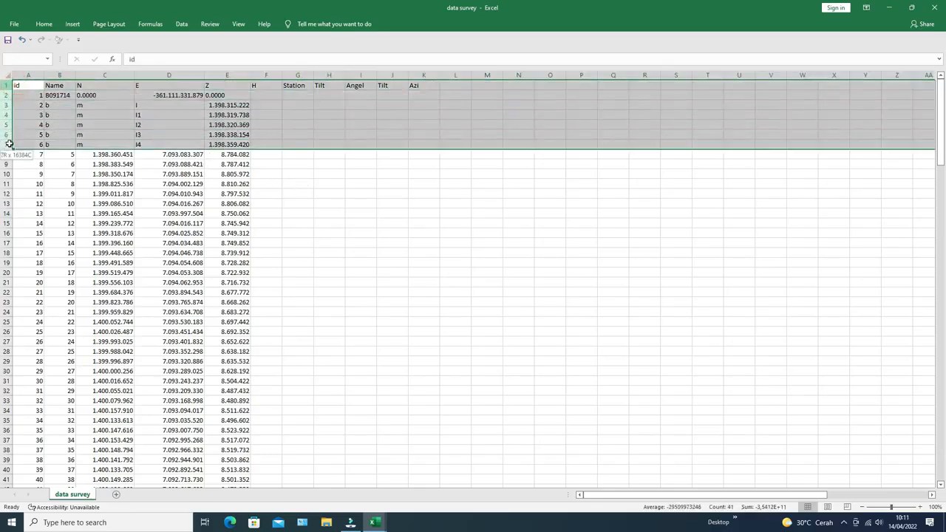
right_click(6, 88)
click(34, 170)
click(410, 243)
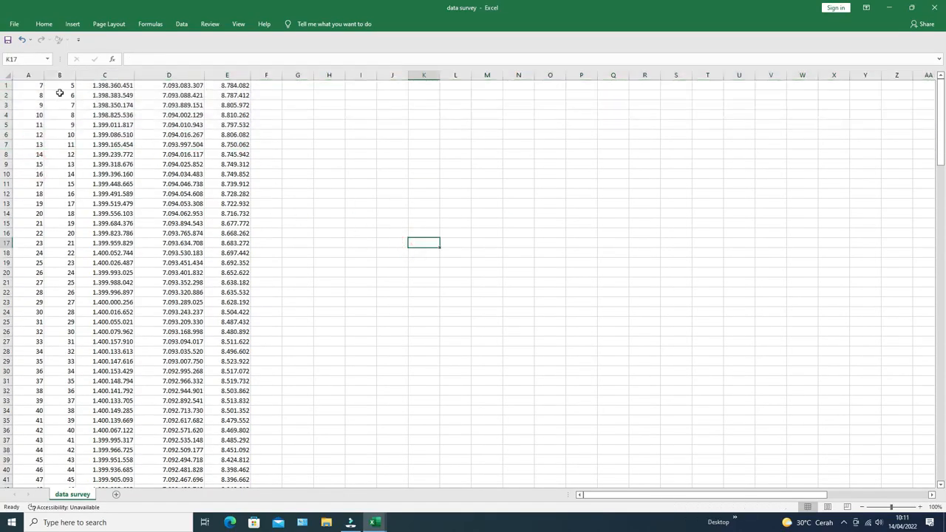
Delete the id and point name columns so that the sheet starts with the northing values.
right_click(36, 77)
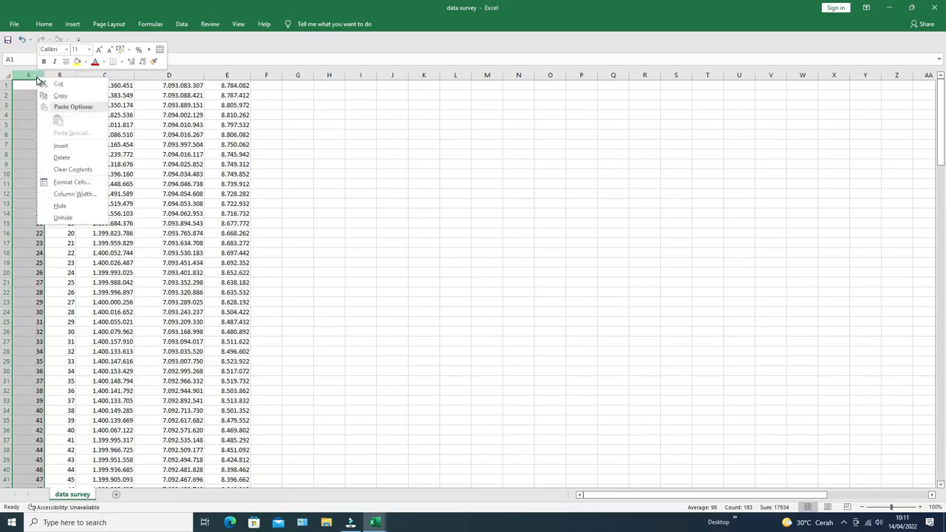
click(62, 157)
click(270, 195)
click(37, 76)
right_click(37, 77)
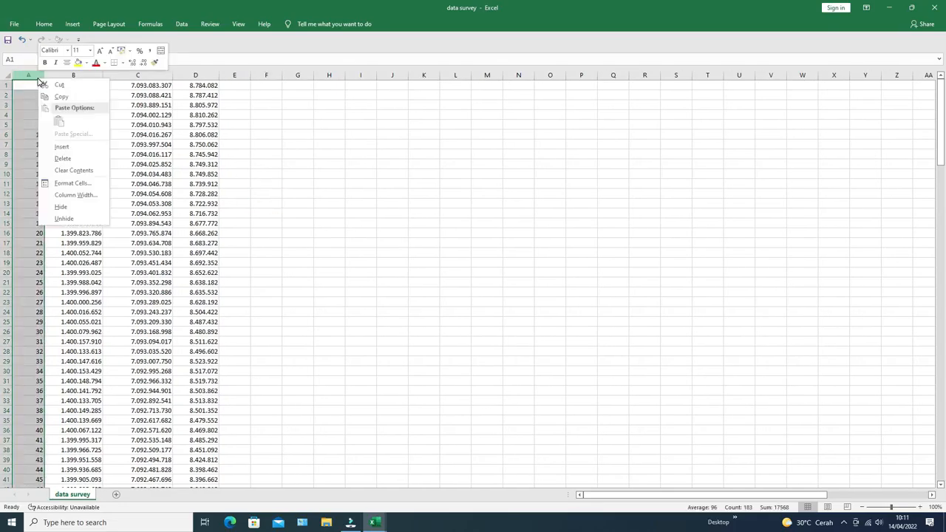
click(62, 157)
click(299, 203)
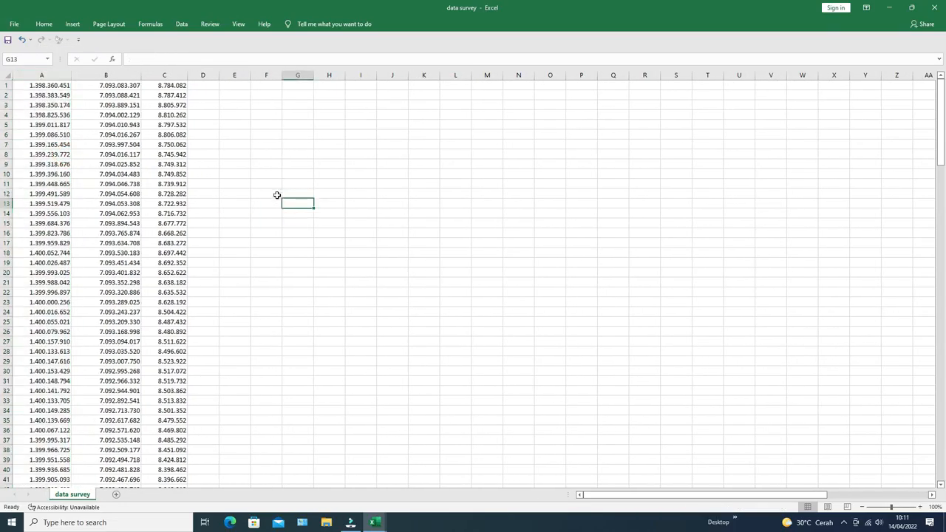
scroll(277, 197, down, 4)
scroll(276, 195, up, 4)
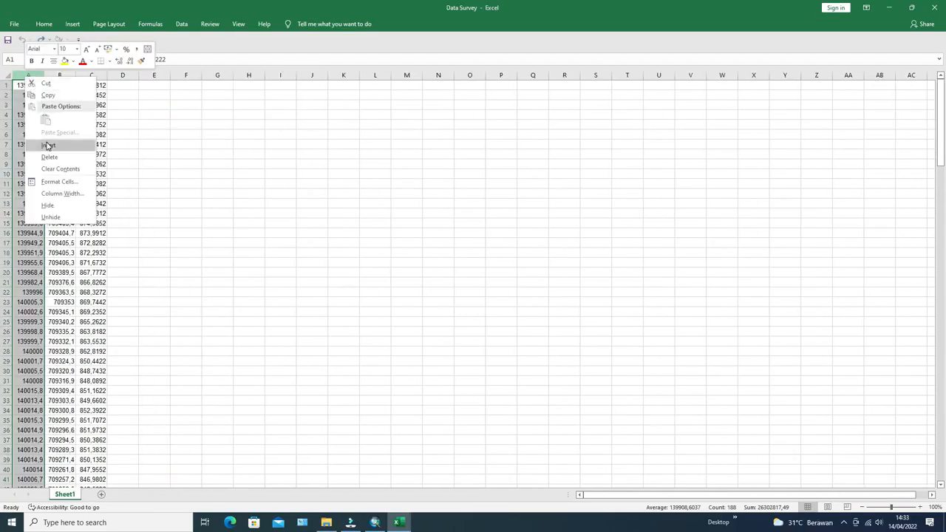
In the Data Survey workbook, insert an empty column before column A and move the easting values from column C into it.
click(44, 143)
click(197, 157)
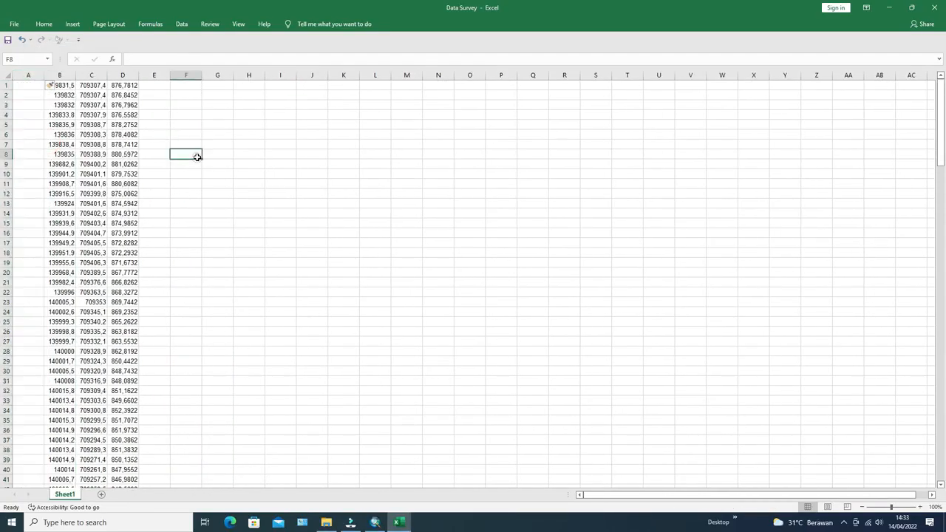
click(97, 76)
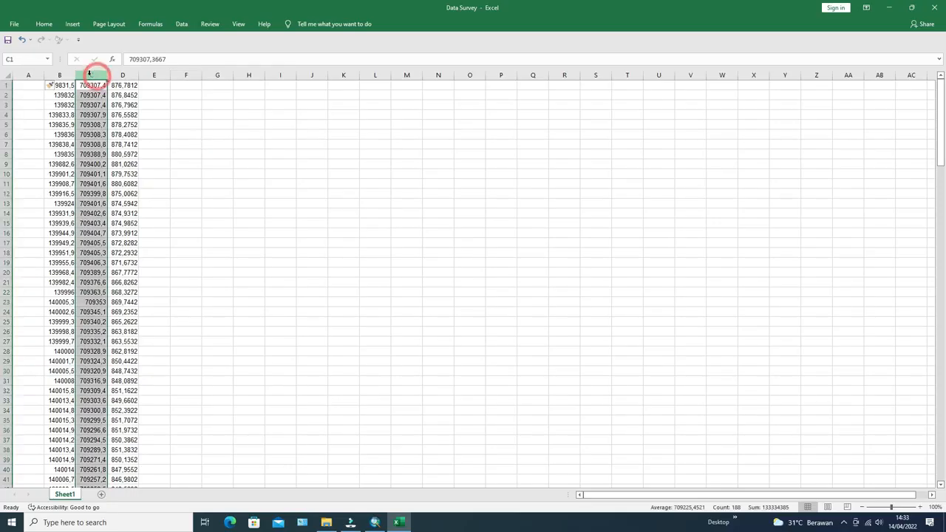
right_click(93, 78)
click(104, 88)
click(28, 76)
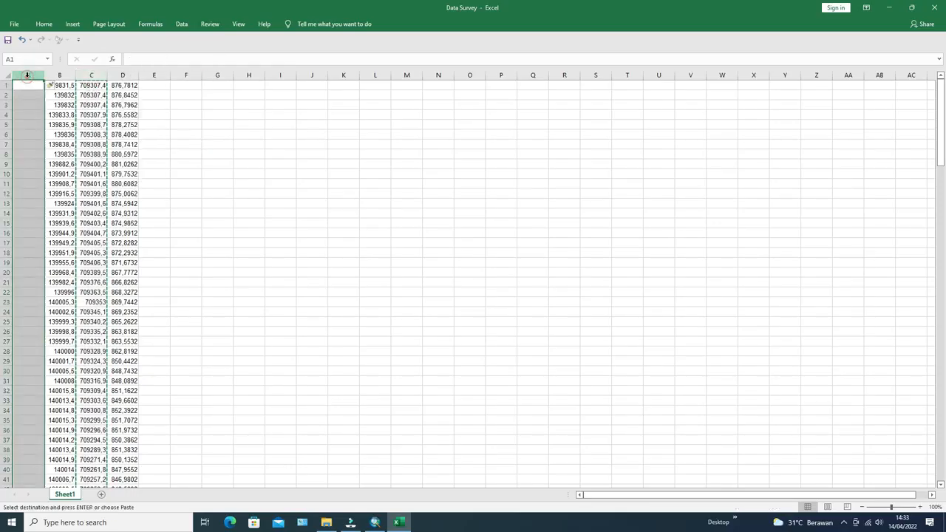
right_click(28, 77)
click(46, 122)
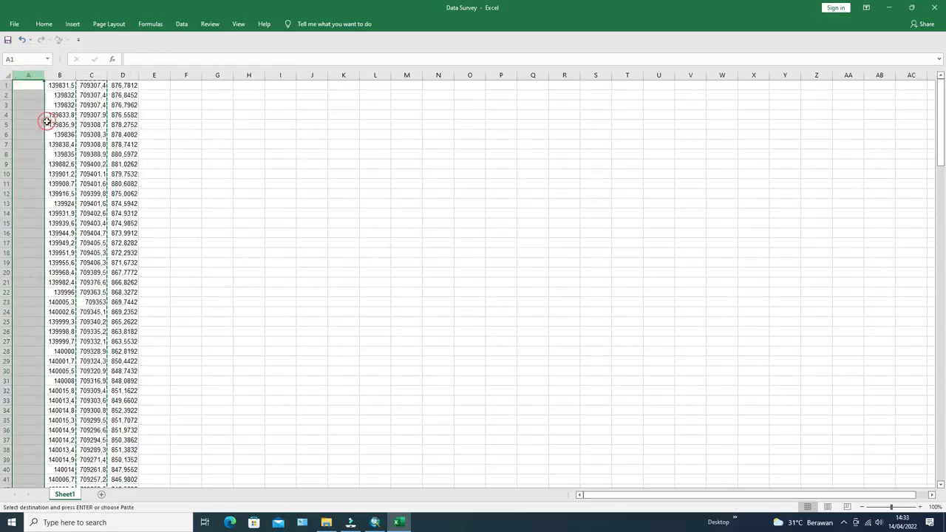
click(193, 163)
Delete the empty column C between the coordinate columns and the elevation column.
click(93, 76)
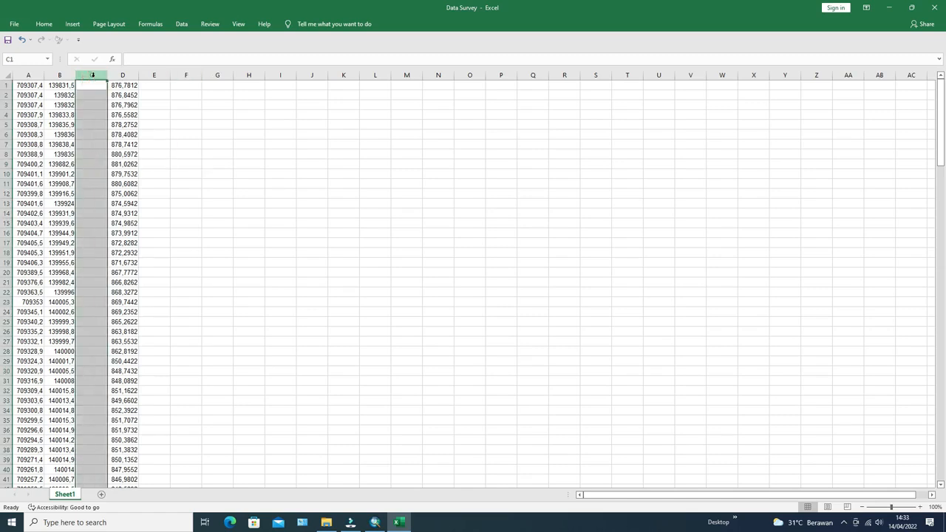
right_click(93, 76)
click(130, 155)
click(244, 188)
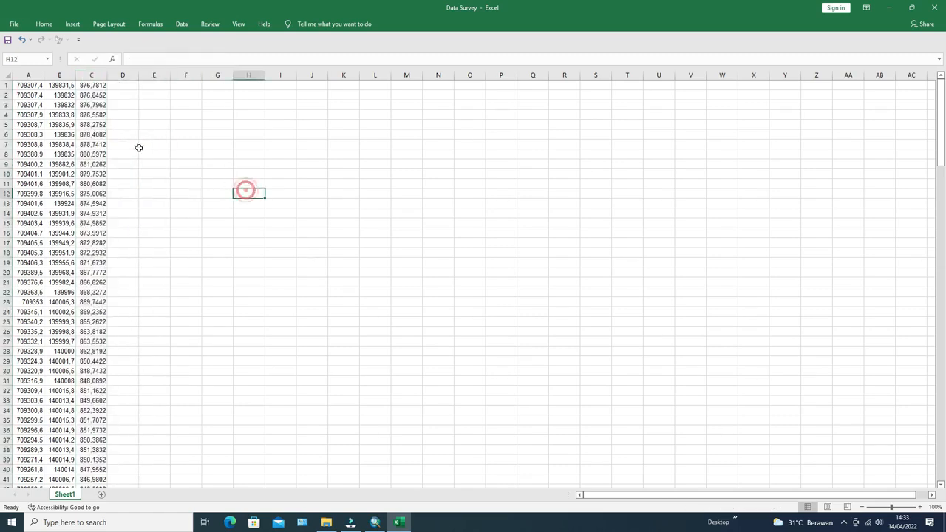
Insert a blank row above the first row of coordinates.
click(7, 86)
right_click(8, 86)
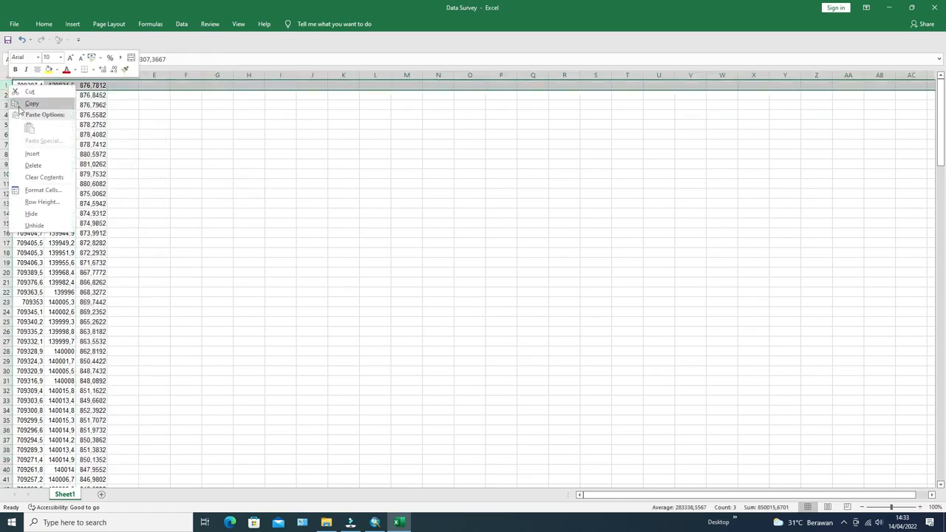
click(32, 152)
click(154, 163)
Enter the column headers X, Y and Z in cells A1, B1 and C1.
double_click(37, 87)
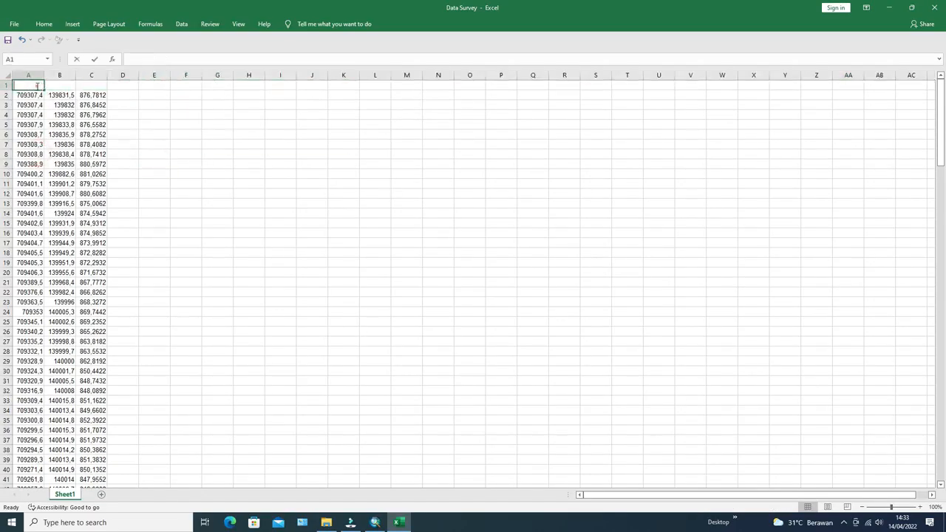
click(62, 85)
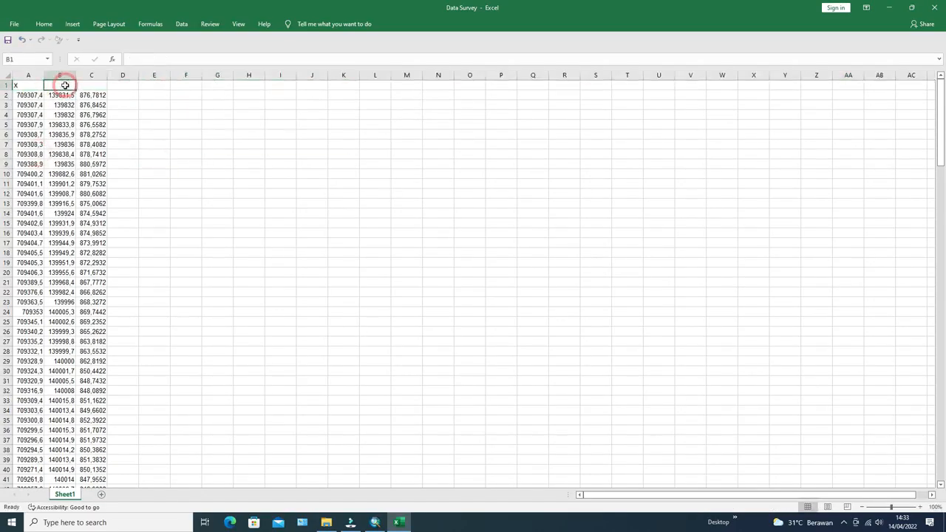
text(Y)
click(93, 85)
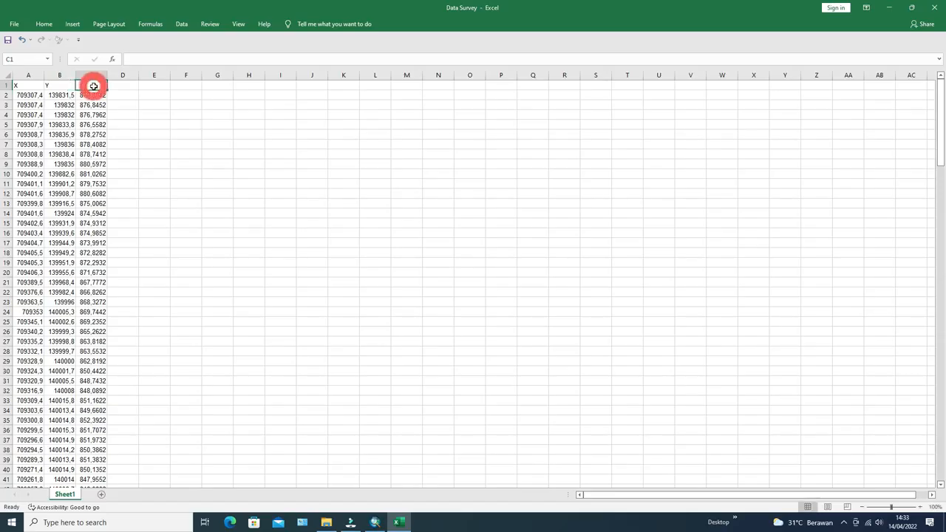
text(Z)
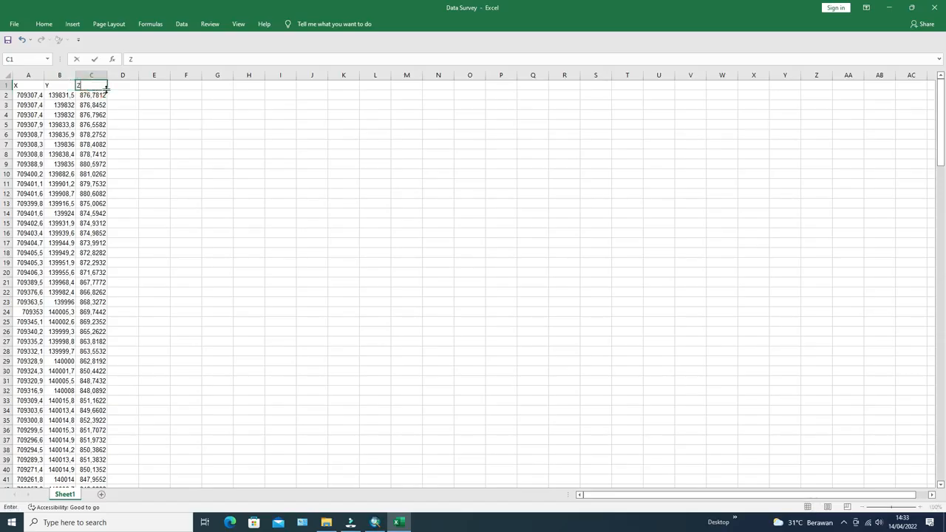
click(247, 169)
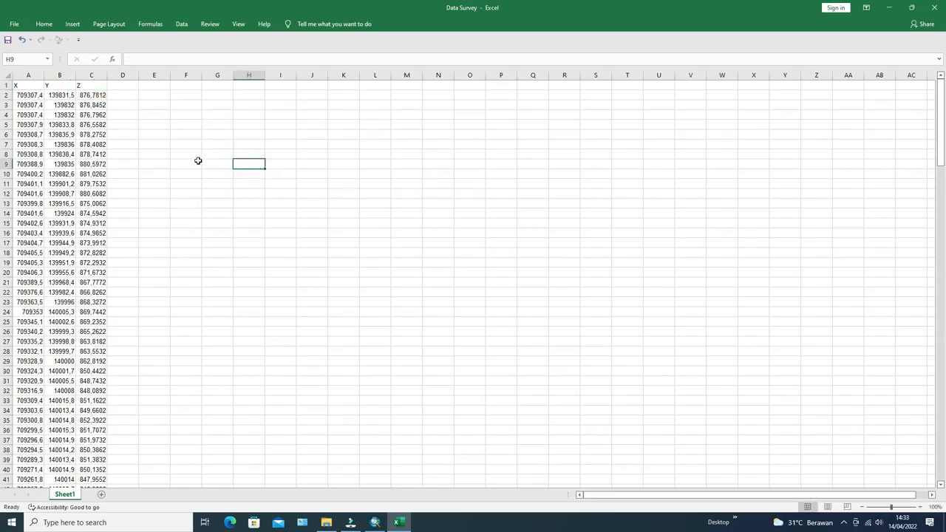
Save the changes to the workbook.
click(14, 23)
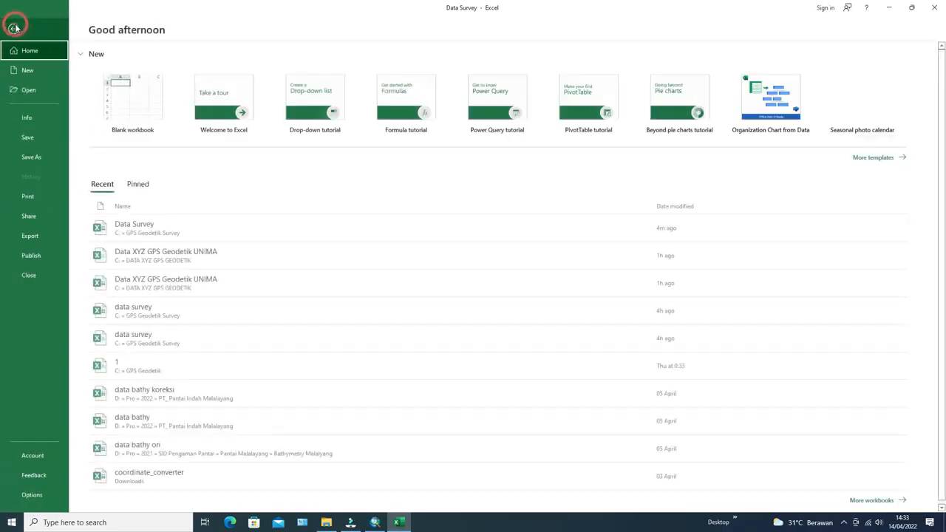
click(31, 140)
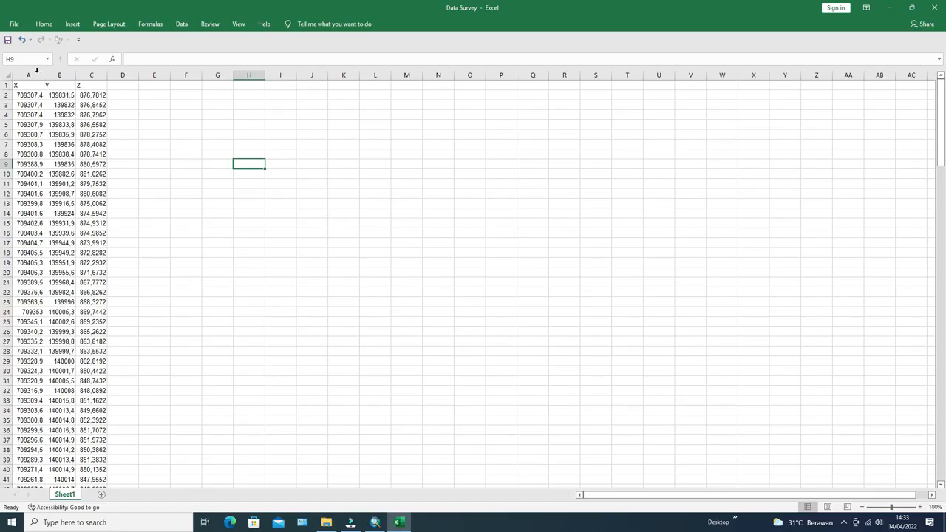
click(229, 192)
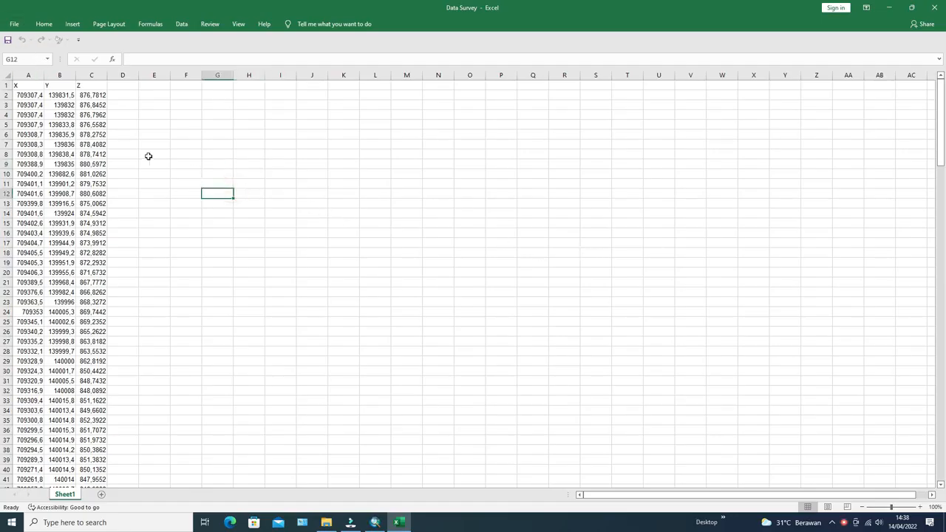
Save the workbook as Data Survey in Excel Workbook format in the GPS Geodetik Survey folder, replacing the existing file.
click(14, 24)
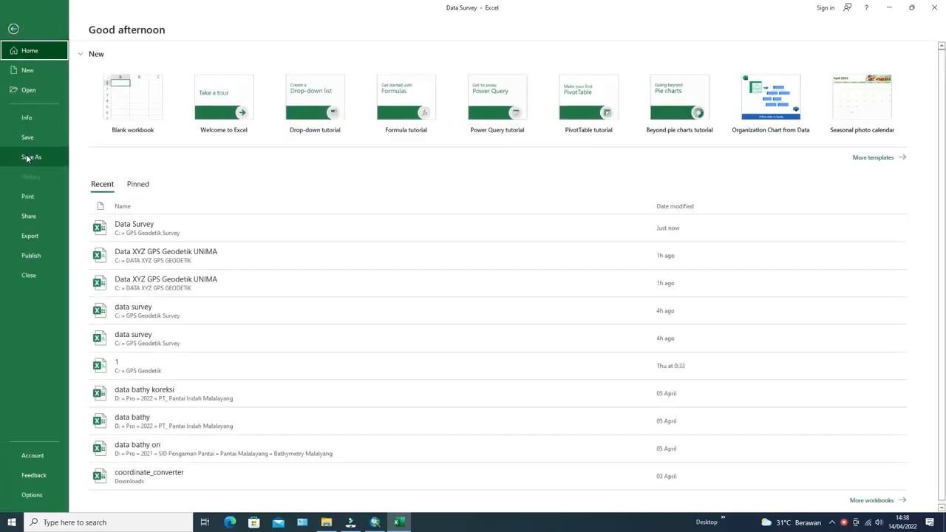
click(27, 157)
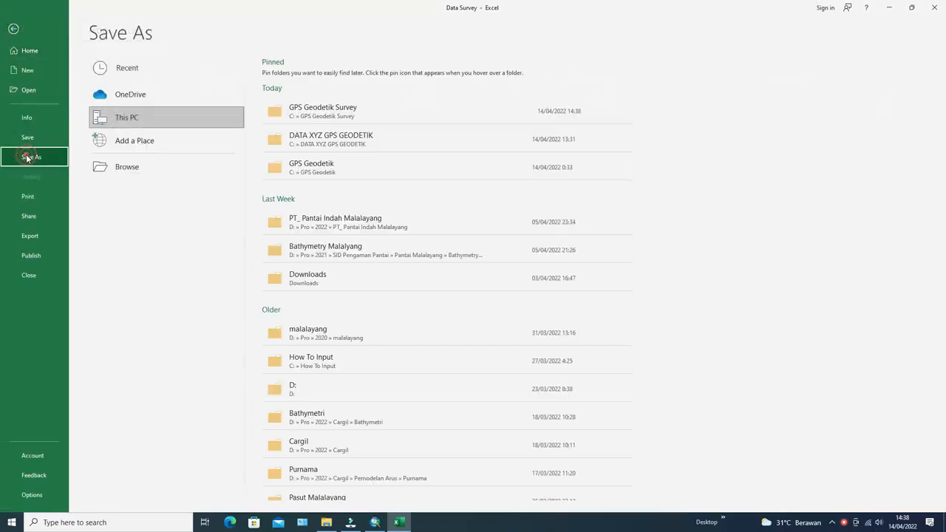
click(335, 115)
click(116, 74)
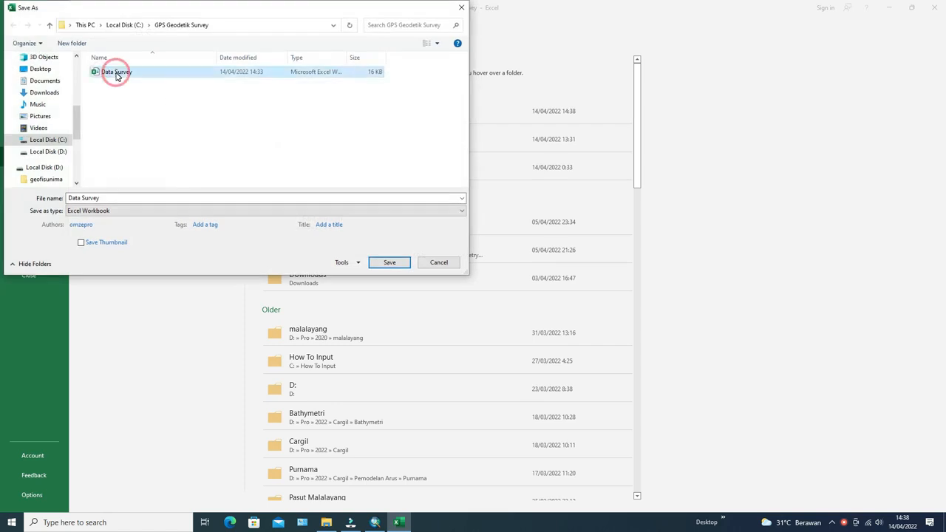
click(395, 265)
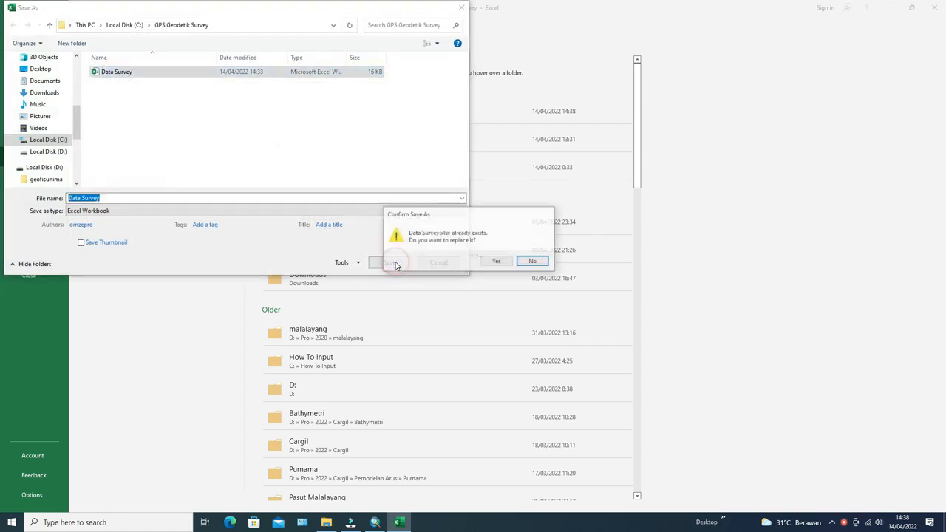
click(496, 262)
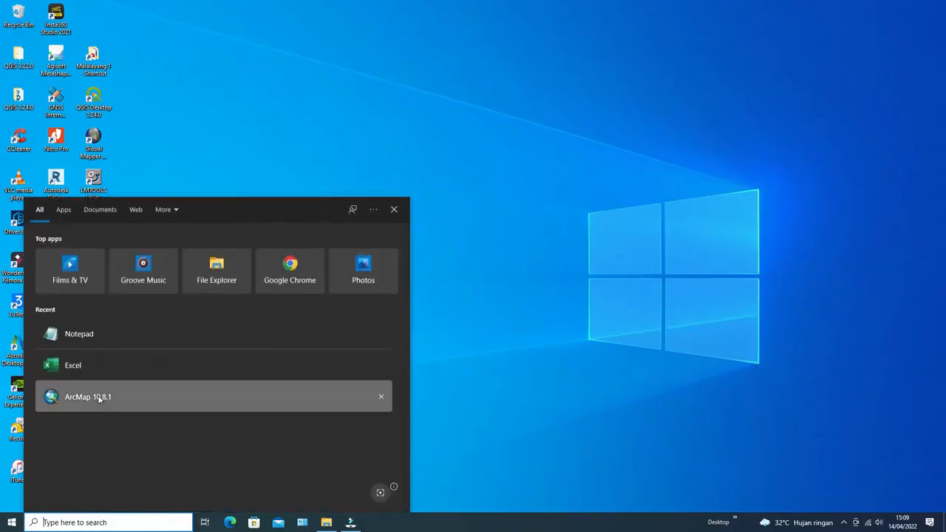
Switch to ArcMap 10.8.1 and dismiss the Getting Started dialog to work in an untitled map.
click(99, 399)
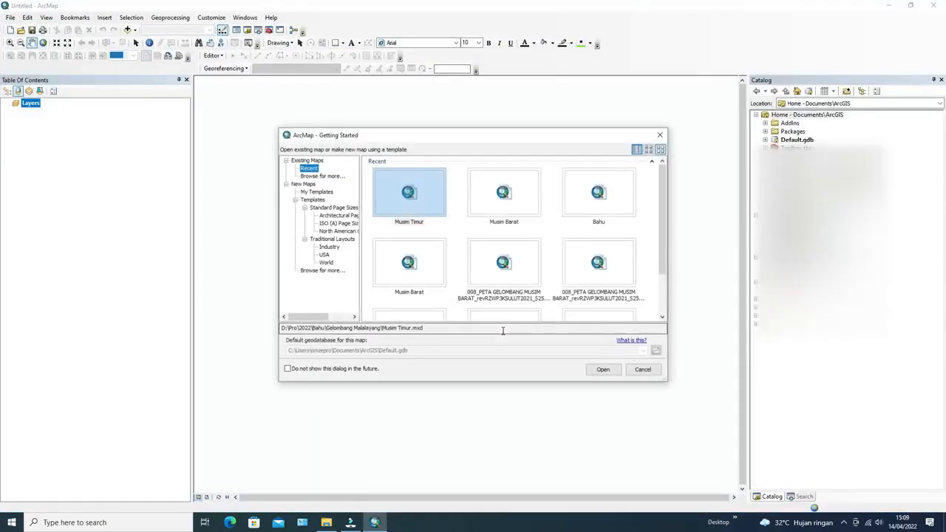
click(643, 370)
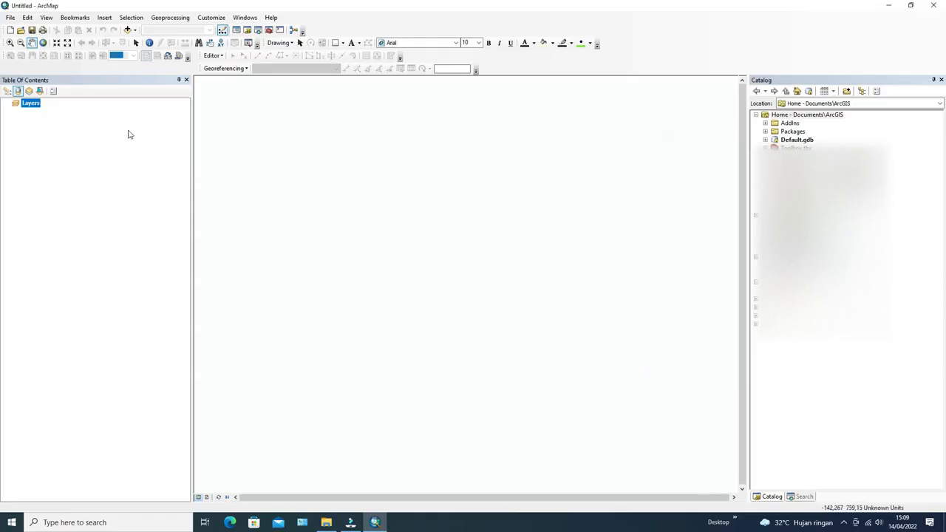
Add the Imagery with Labels basemap to the map.
click(11, 17)
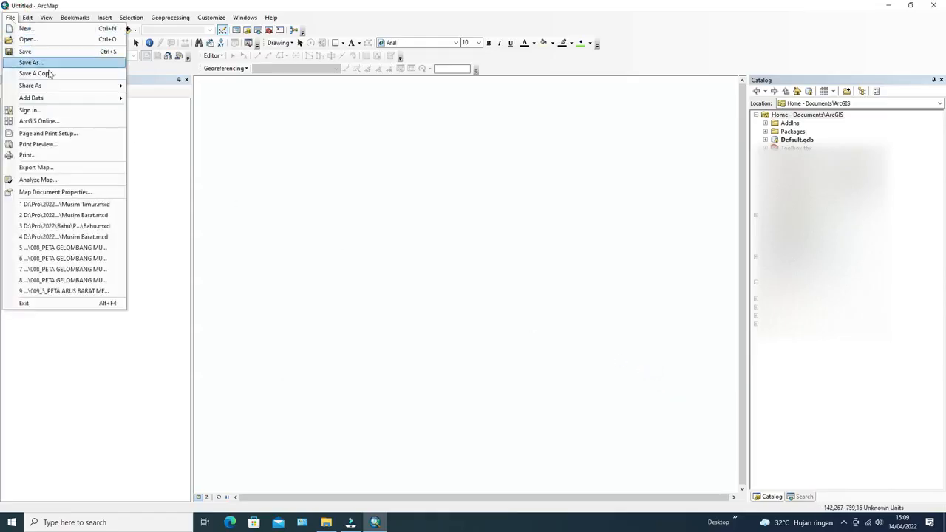
mouse_move(61, 99)
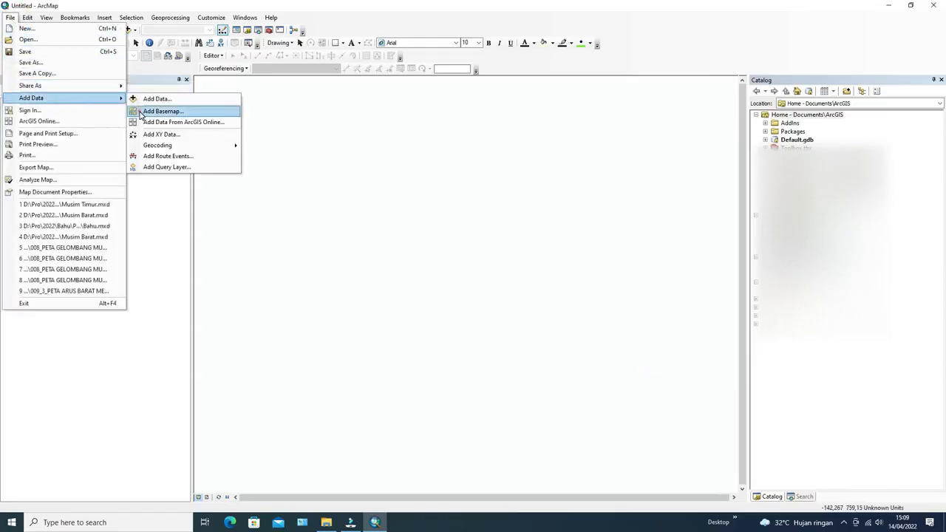
click(162, 110)
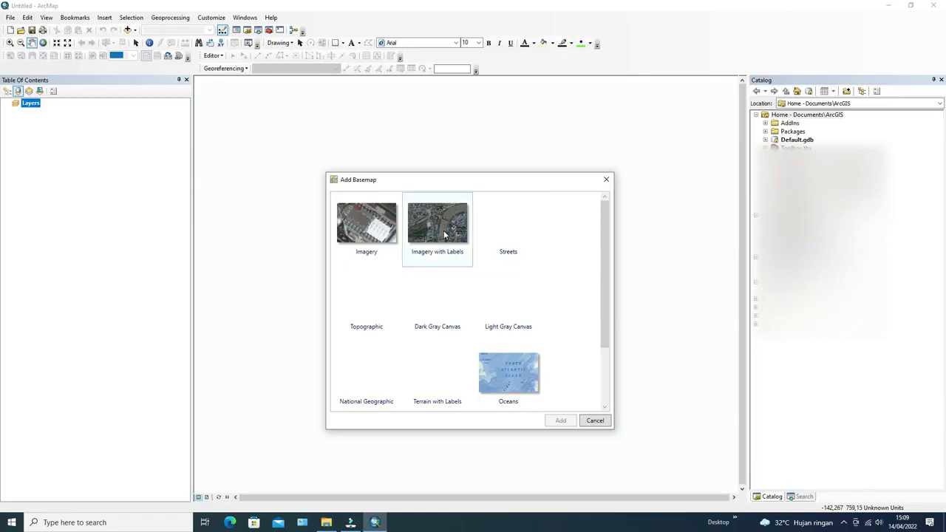
click(445, 235)
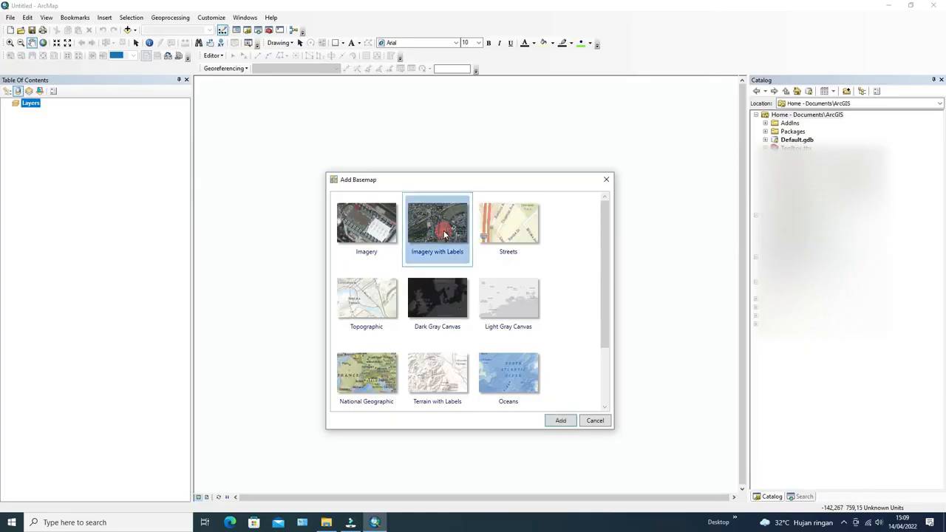
click(563, 422)
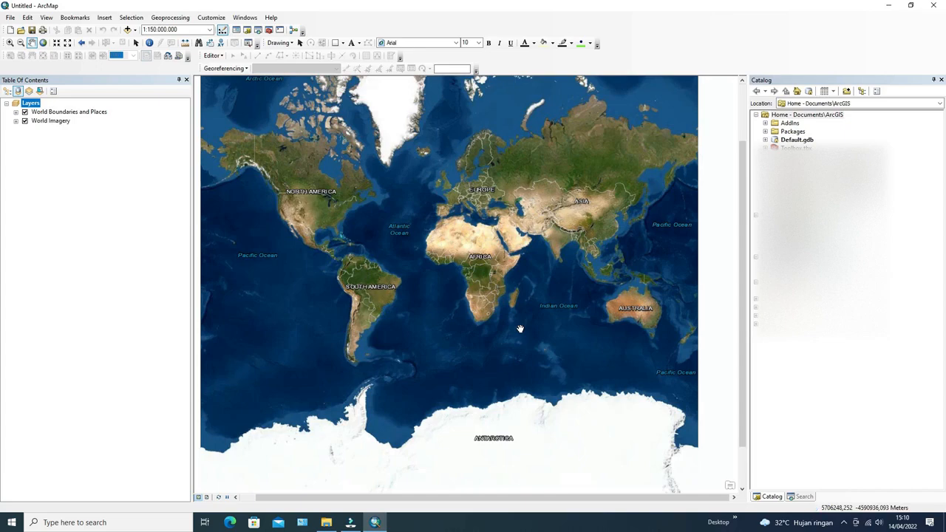
Examine the imagery of the survey area west of the lake in northern Sulawesi at 1:8.000 scale.
drag(608, 251, 537, 269)
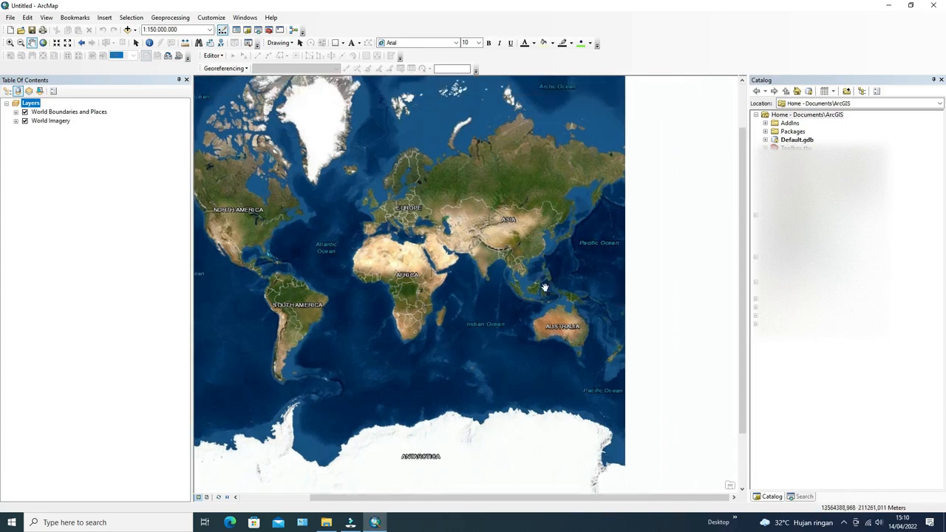
scroll(532, 269, up, 5)
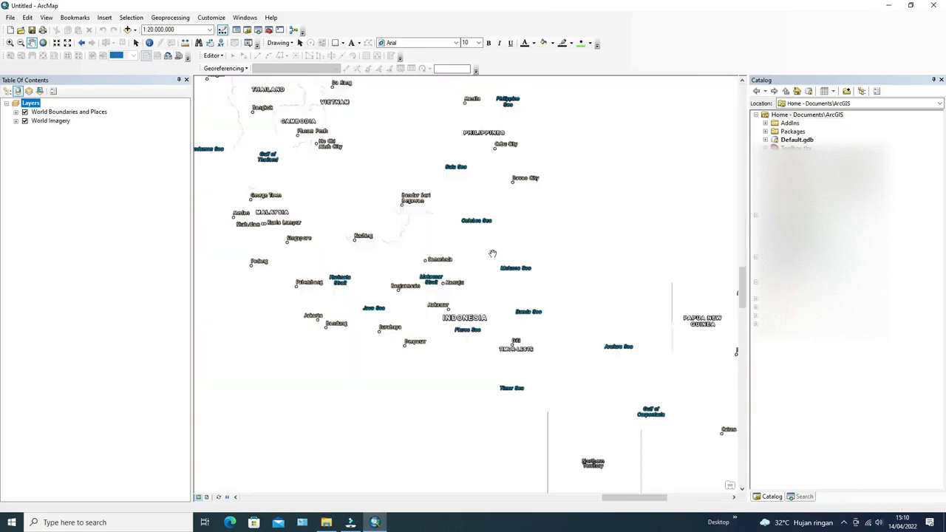
scroll(540, 226, up, 6)
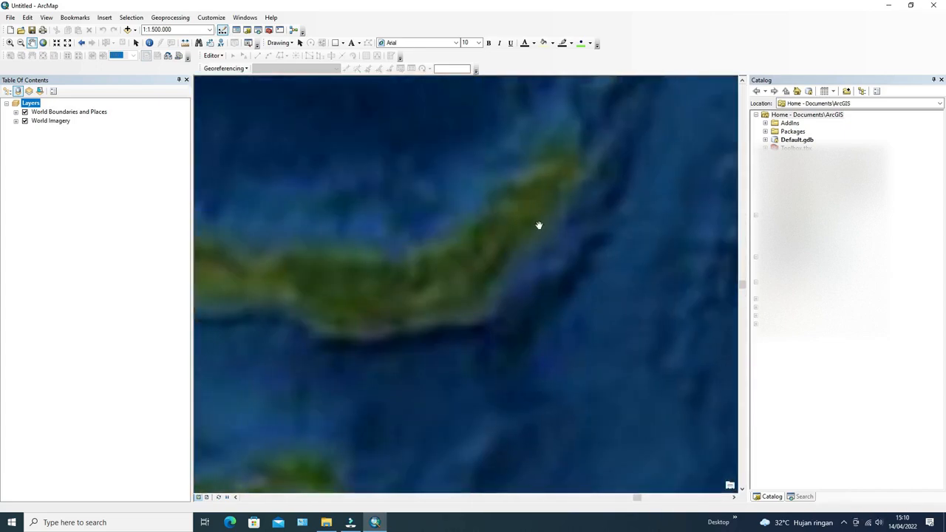
scroll(542, 223, up, 4)
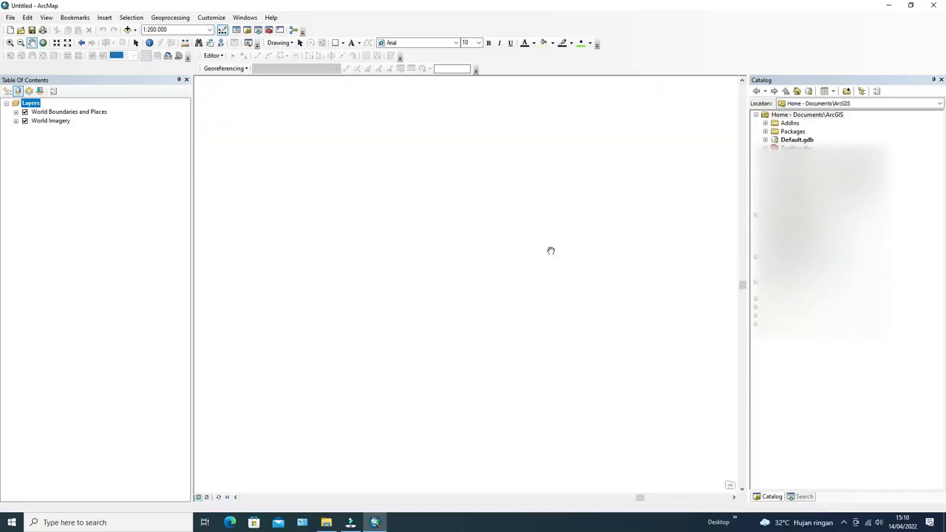
scroll(550, 250, up, 3)
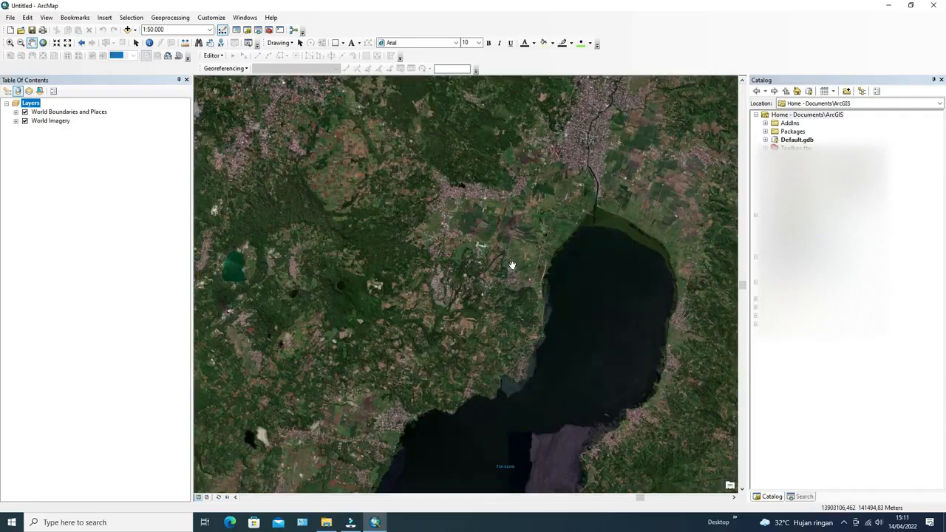
scroll(512, 265, up, 4)
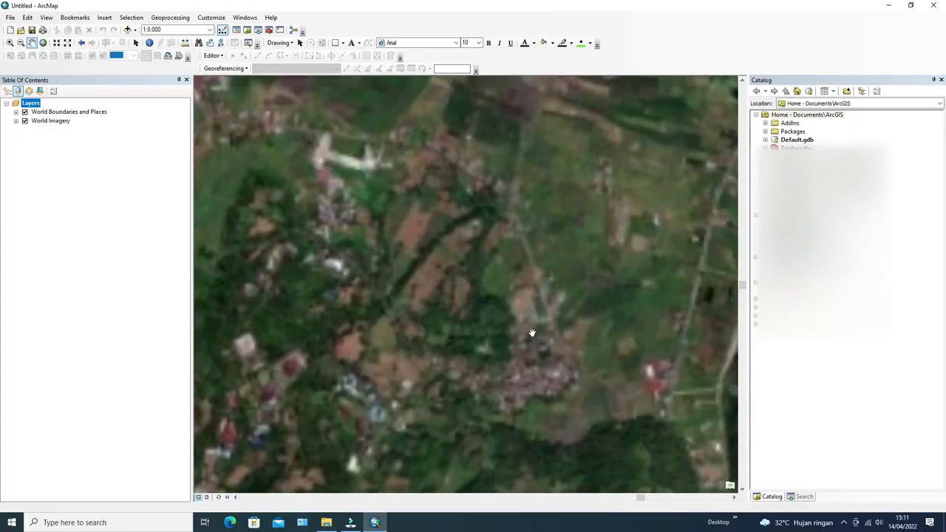
drag(529, 330, 591, 193)
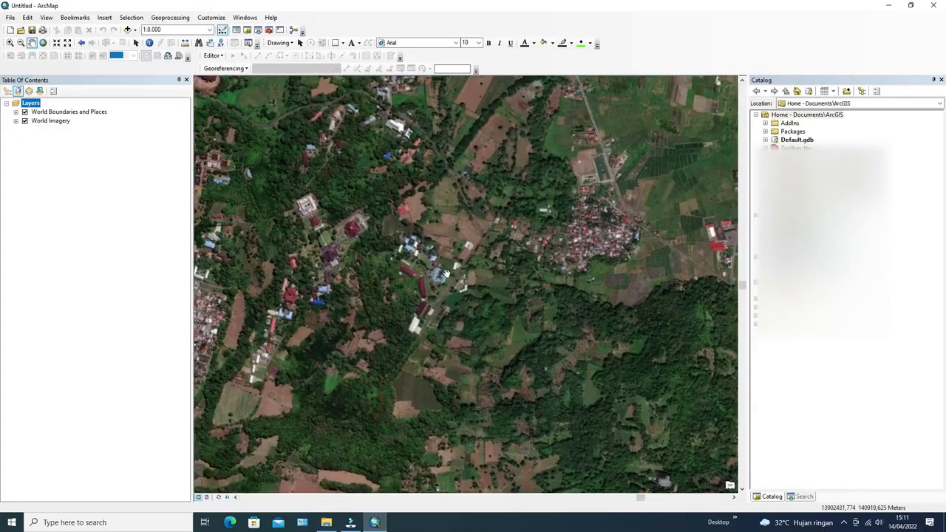
click(10, 18)
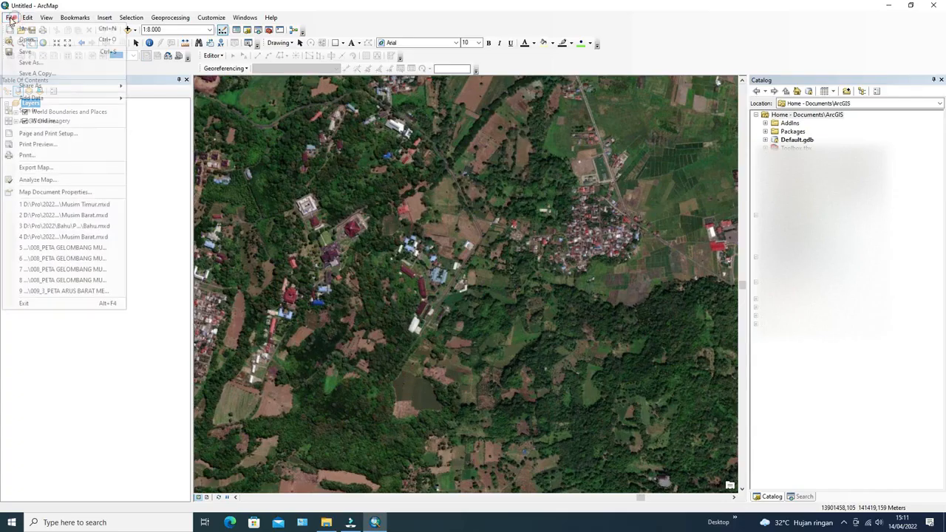
mouse_move(48, 101)
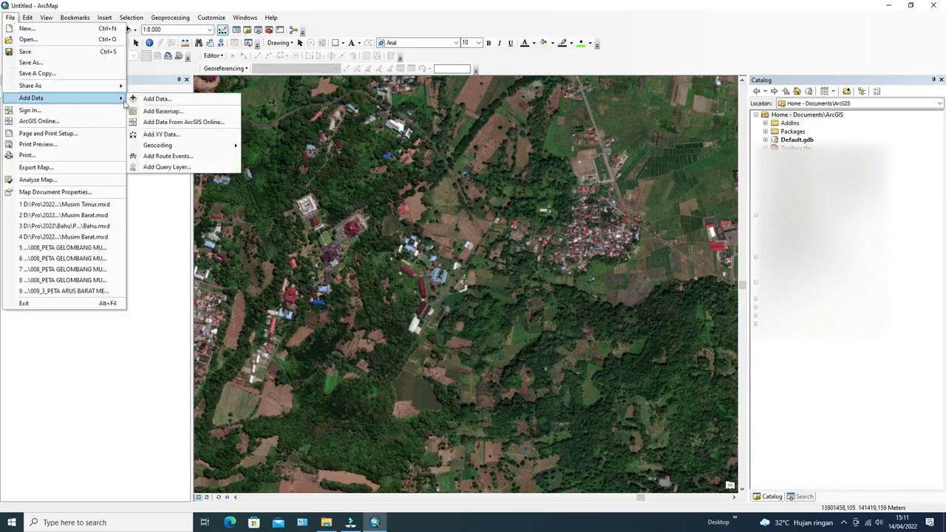
click(152, 133)
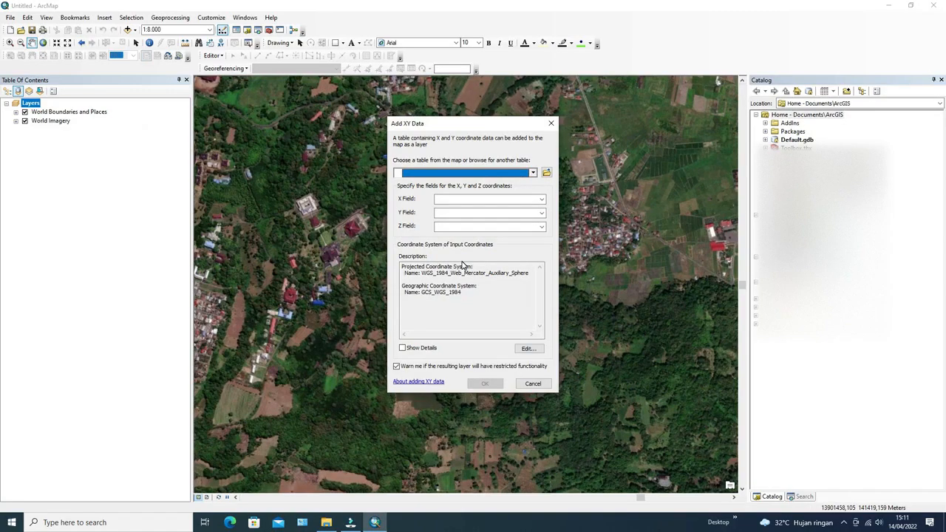
click(550, 123)
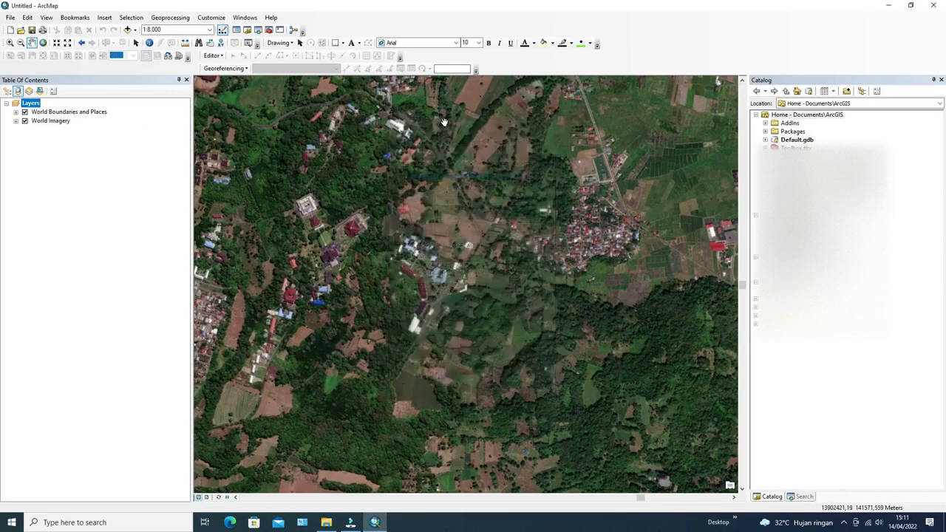
Open the Data Survey workbook from the GPS Geodetik Survey folder on Local Disk (C:) in Excel.
click(325, 522)
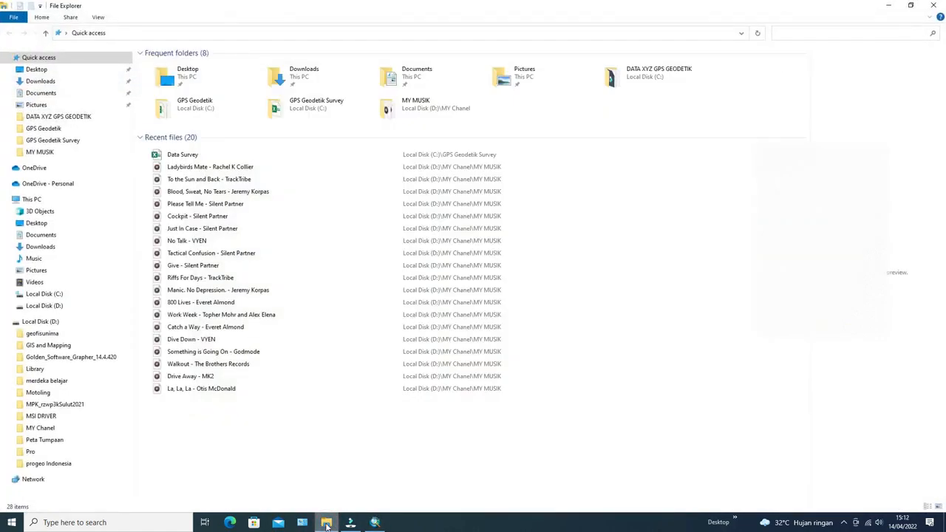
click(66, 294)
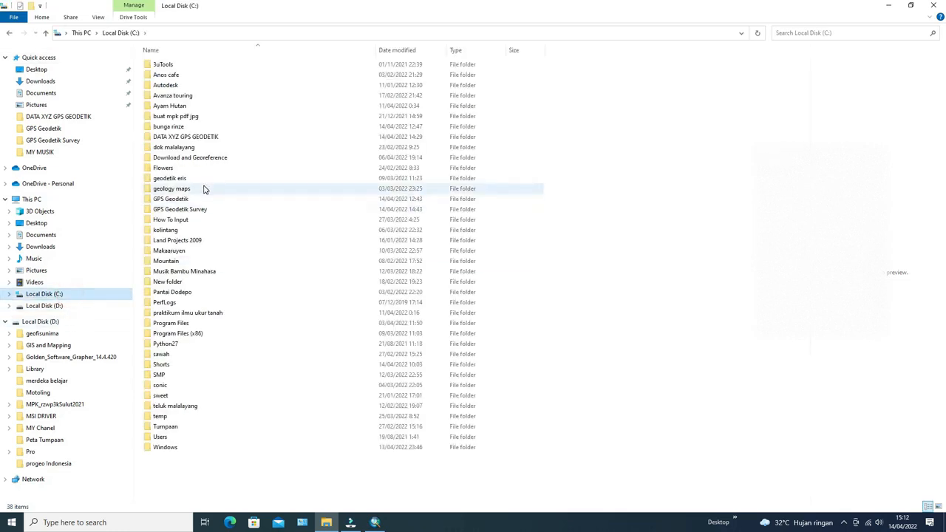
double_click(234, 212)
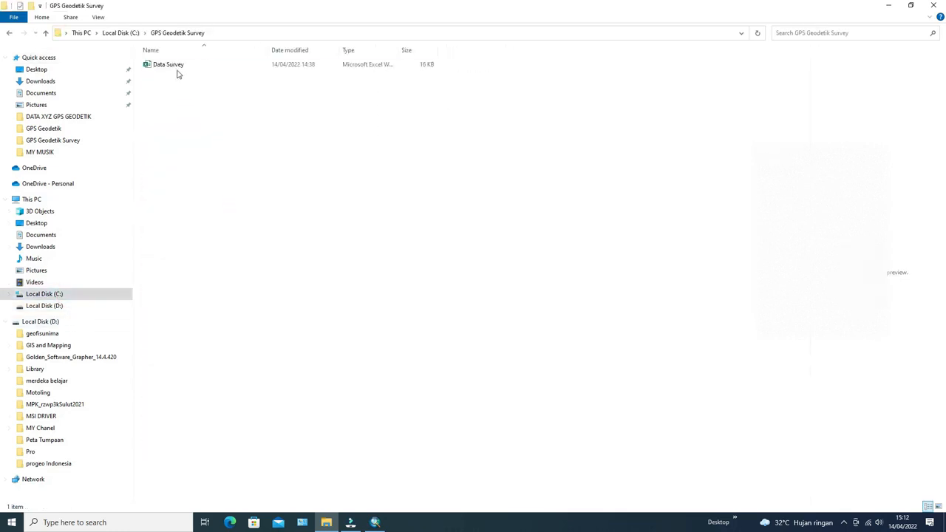
click(176, 68)
right_click(175, 68)
click(187, 74)
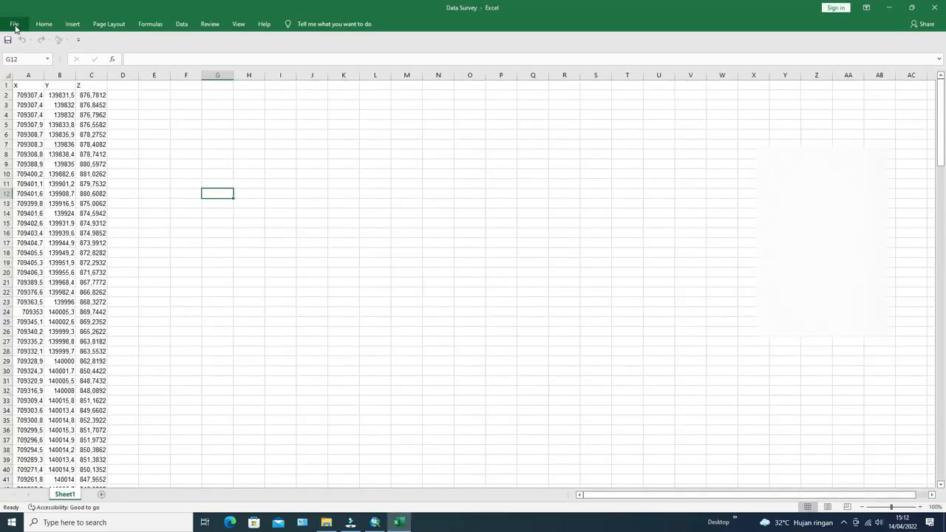
Save the workbook as Data Survey in CSV (Comma delimited) format in the GPS Geodetik Survey folder and return to ArcMap.
click(14, 24)
click(35, 159)
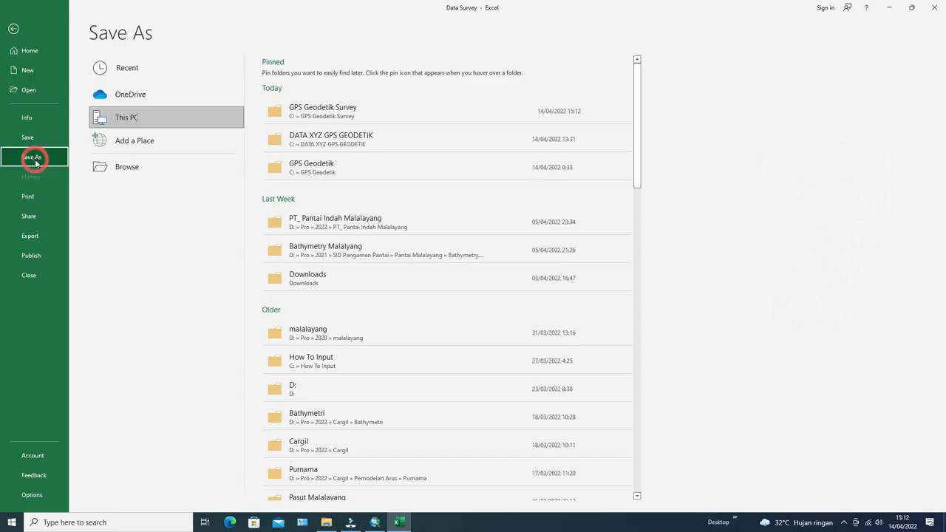
click(140, 167)
click(198, 211)
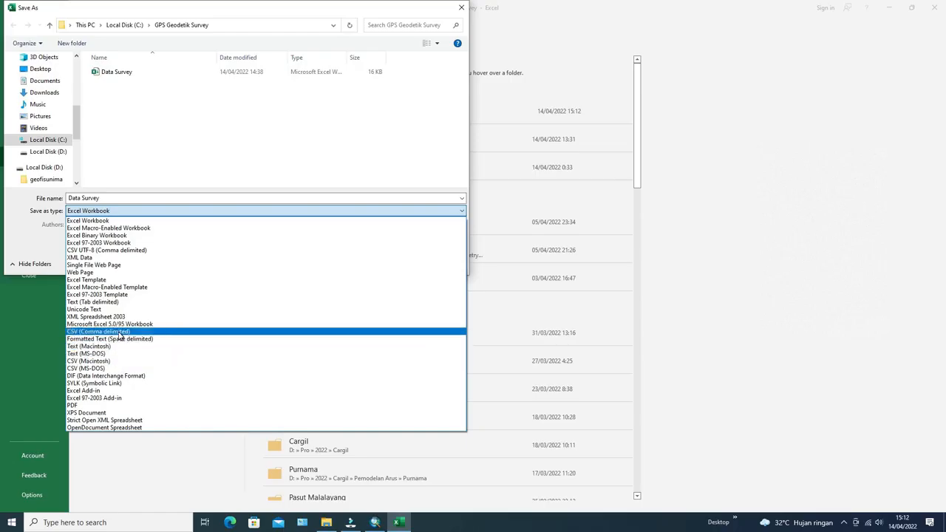
click(119, 335)
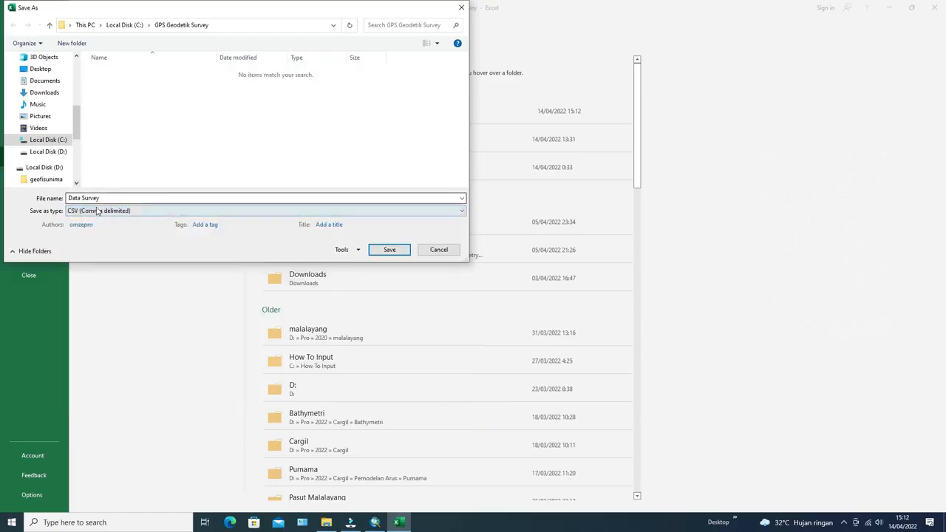
click(387, 250)
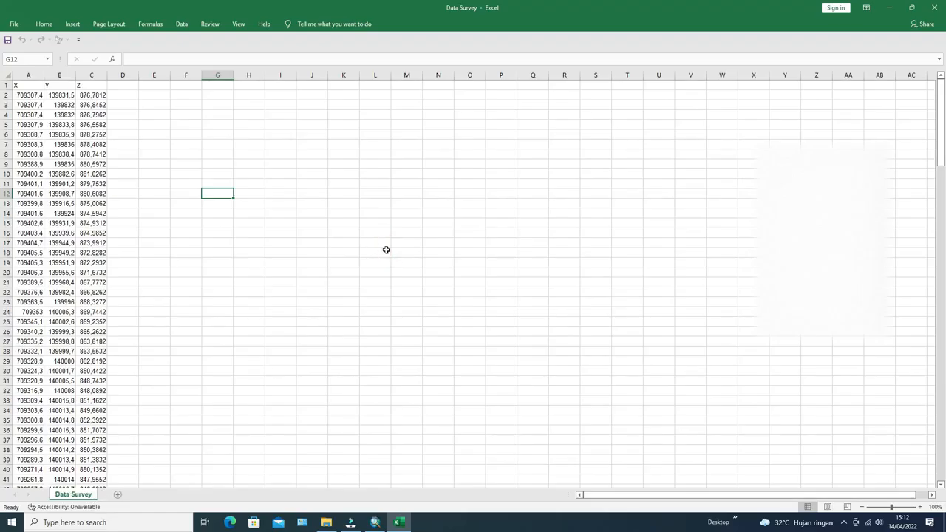
click(889, 8)
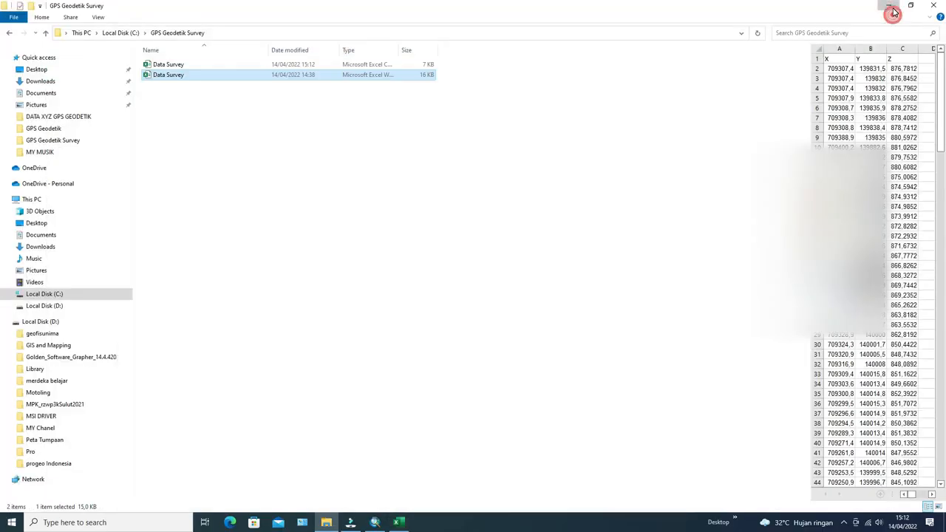
click(890, 9)
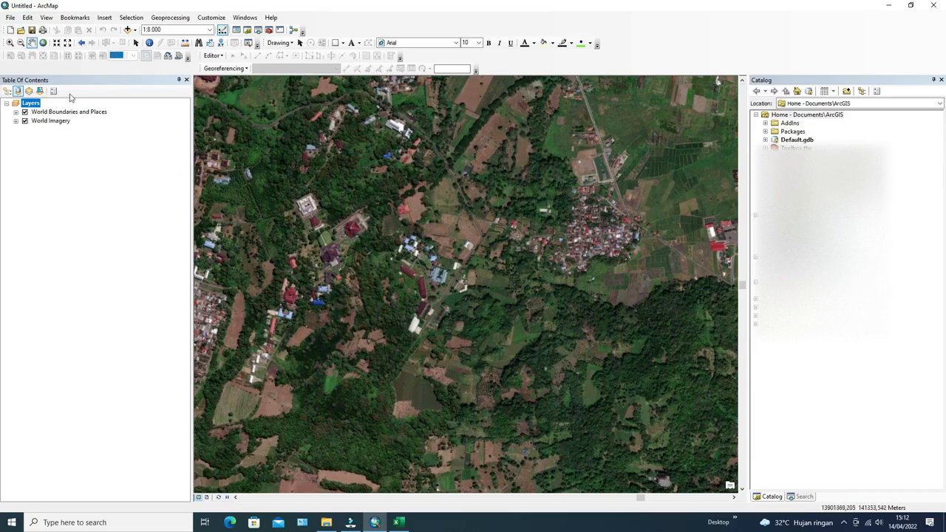
Start adding XY data and choose Data Survey.csv from C:\GPS Geodetik Survey as the coordinate table.
click(11, 17)
mouse_move(37, 101)
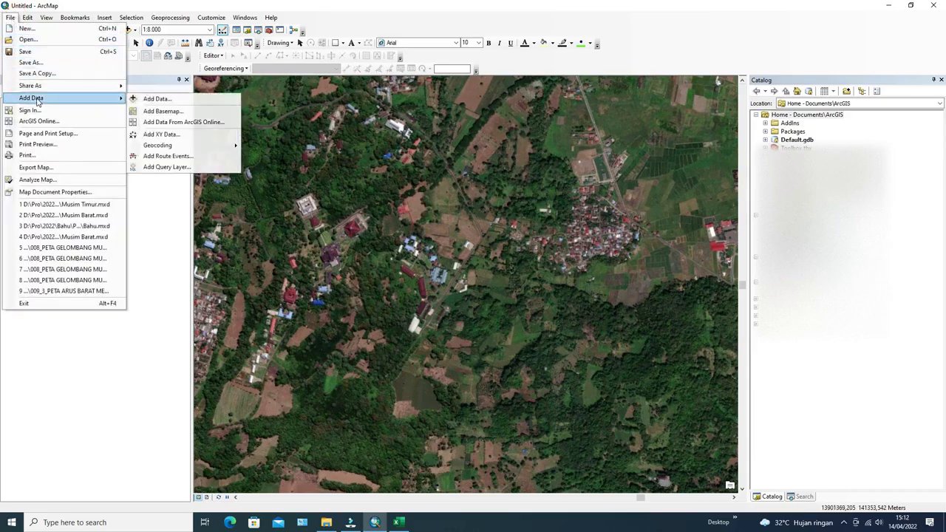
click(161, 133)
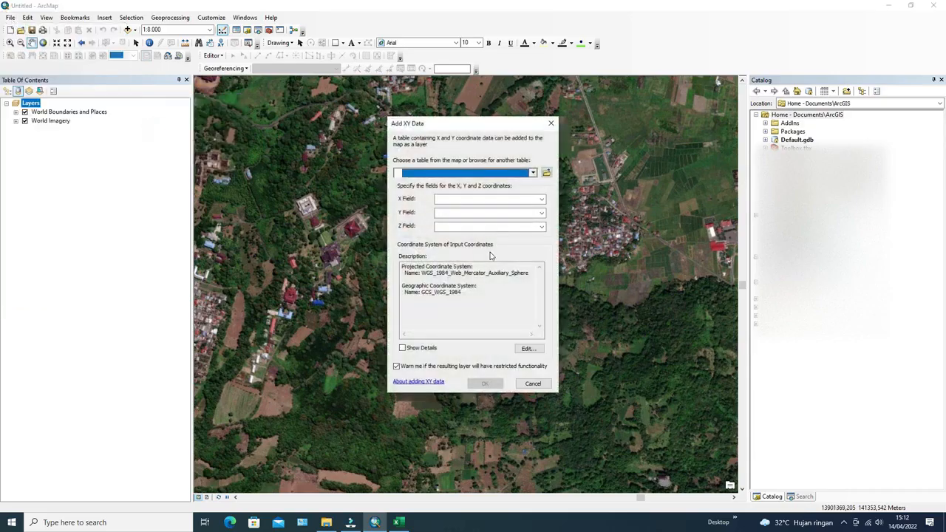
click(532, 172)
click(532, 172)
click(546, 172)
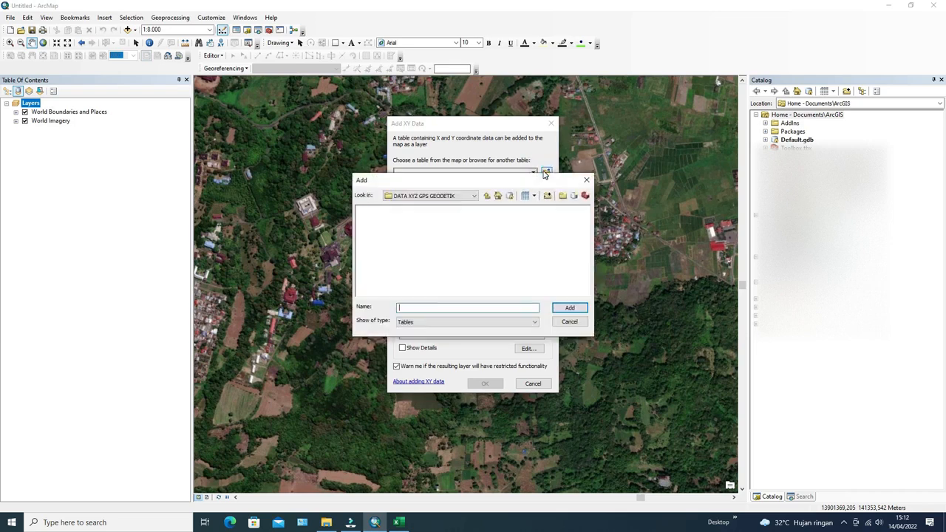
click(473, 196)
click(410, 212)
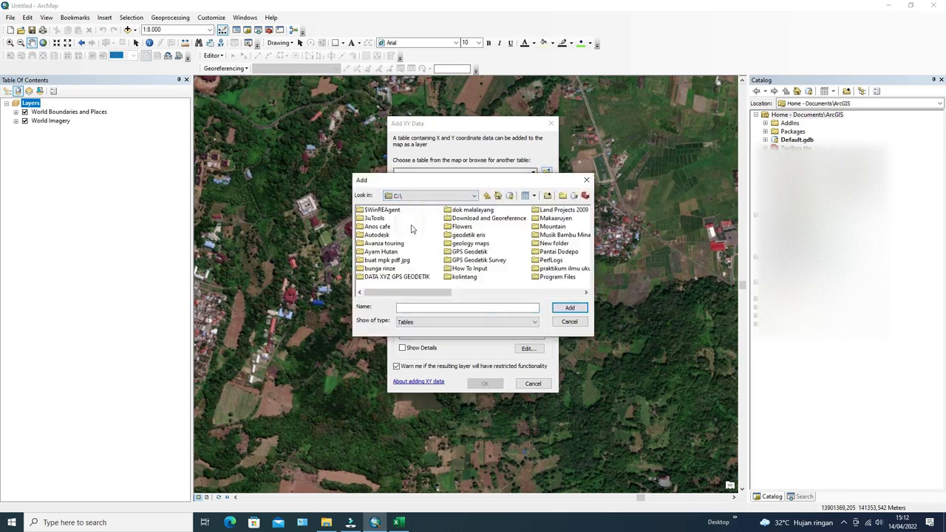
double_click(459, 262)
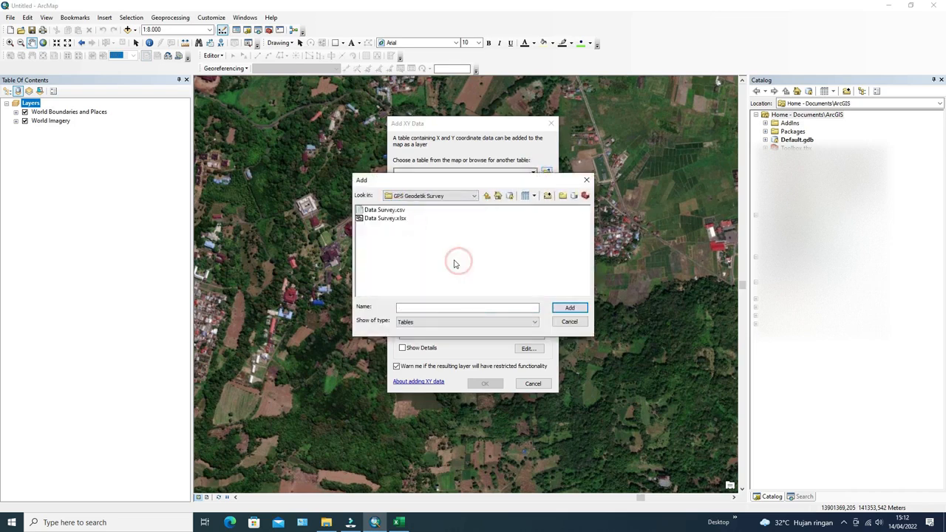
click(389, 211)
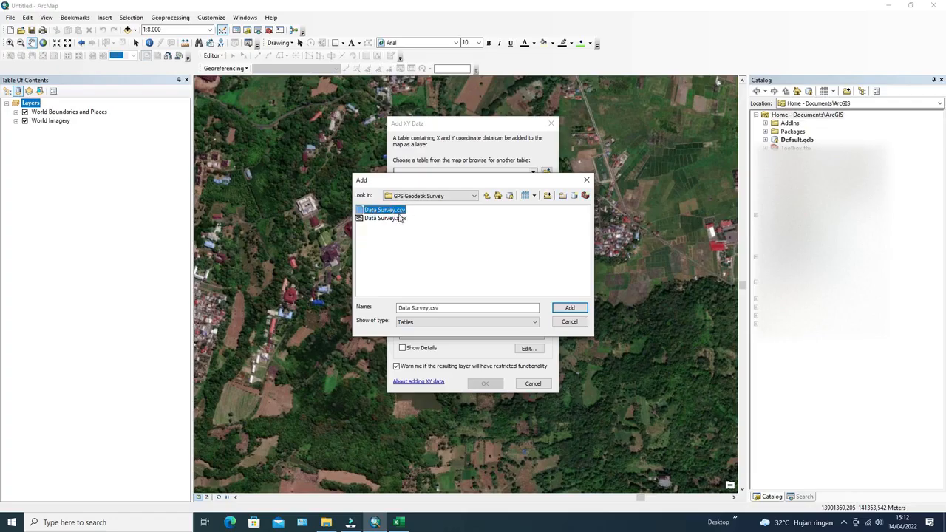
click(568, 307)
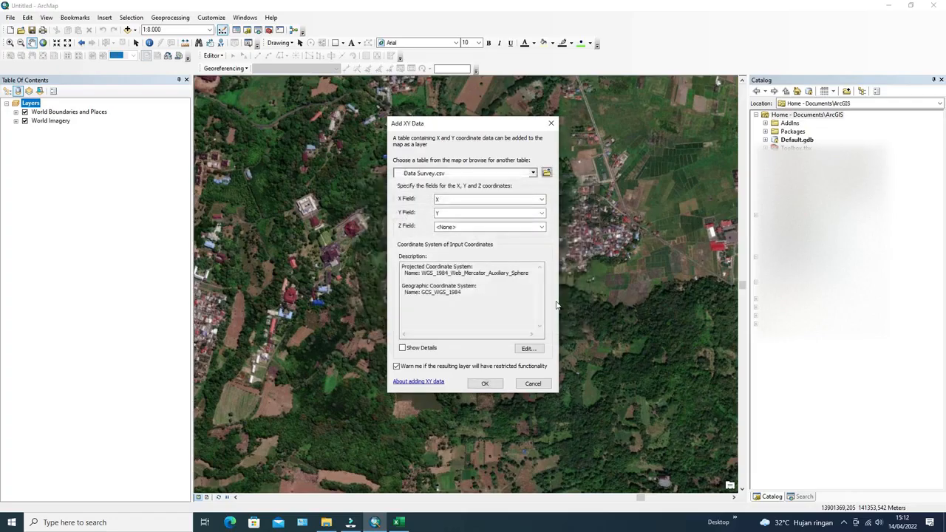
Assign the X, Y and Z columns of Data Survey.csv to the matching coordinate fields.
click(509, 199)
click(510, 209)
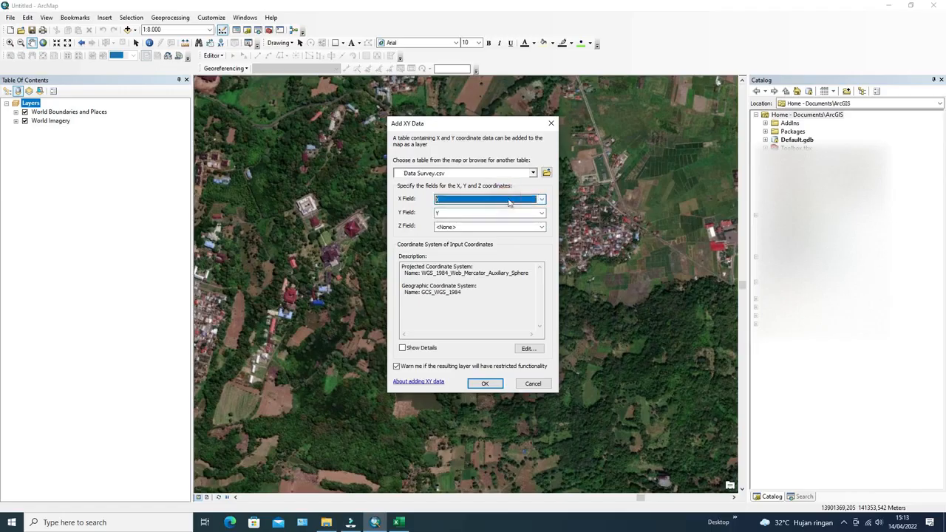
click(516, 214)
click(500, 220)
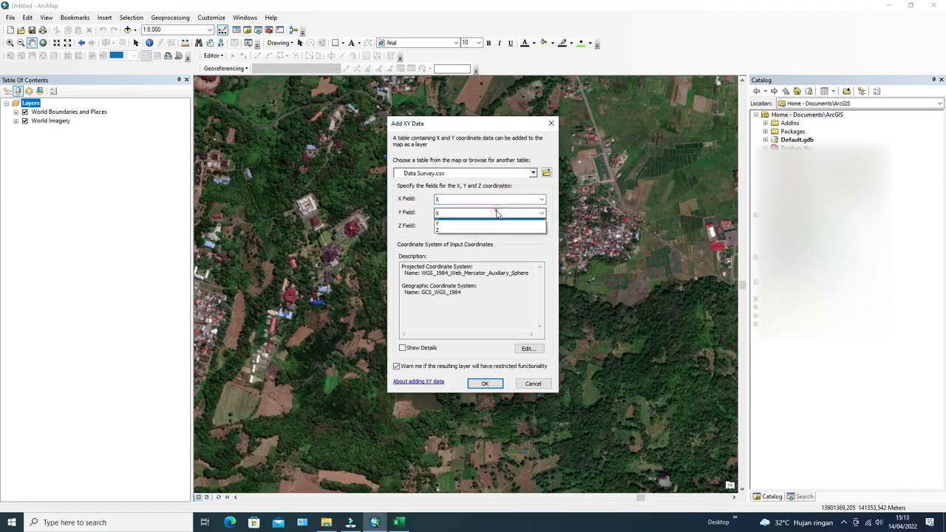
click(496, 212)
click(488, 229)
click(542, 227)
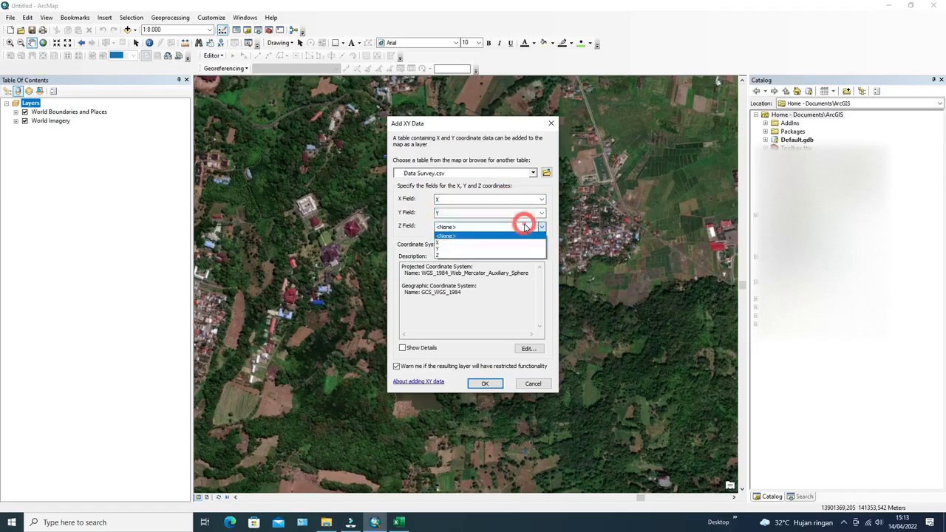
click(460, 255)
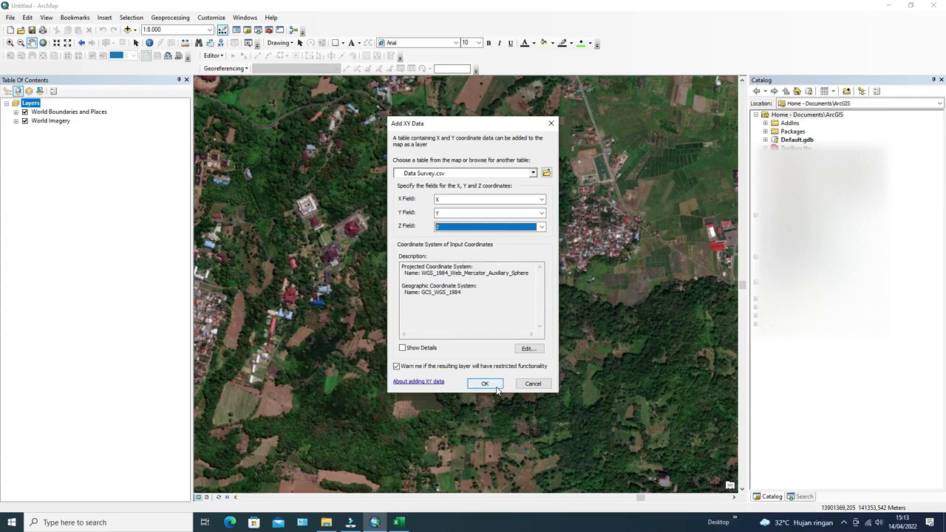
Set the input coordinate system to WGS 1984 UTM Zone 51N and add the survey points to the map.
click(527, 348)
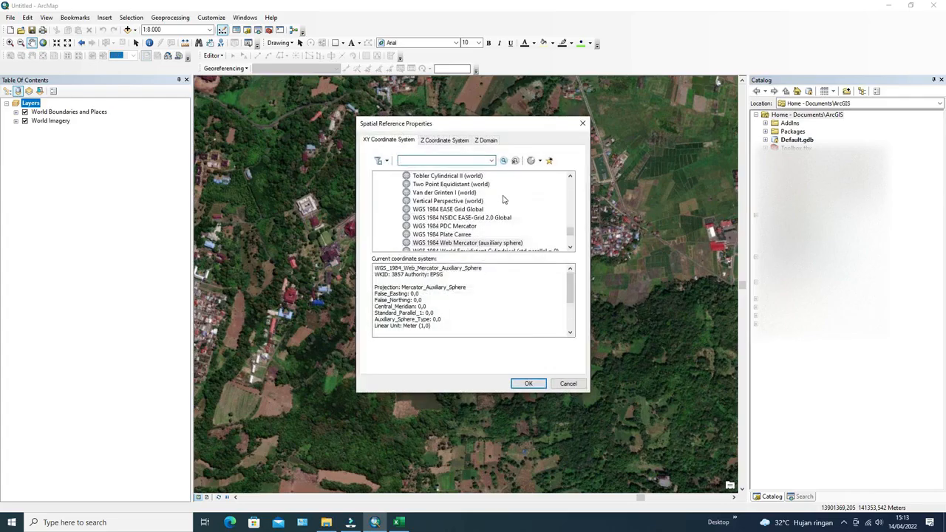
scroll(476, 218, up, 10)
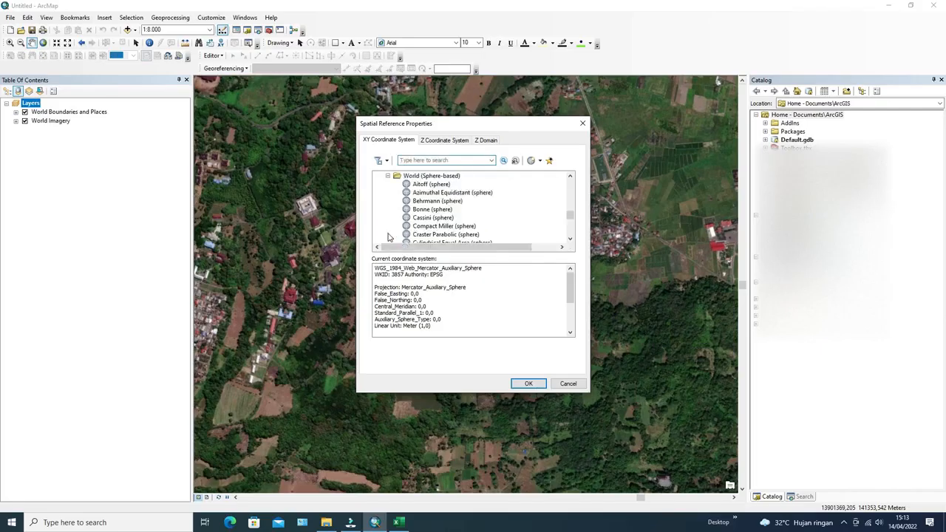
scroll(468, 230, down, 12)
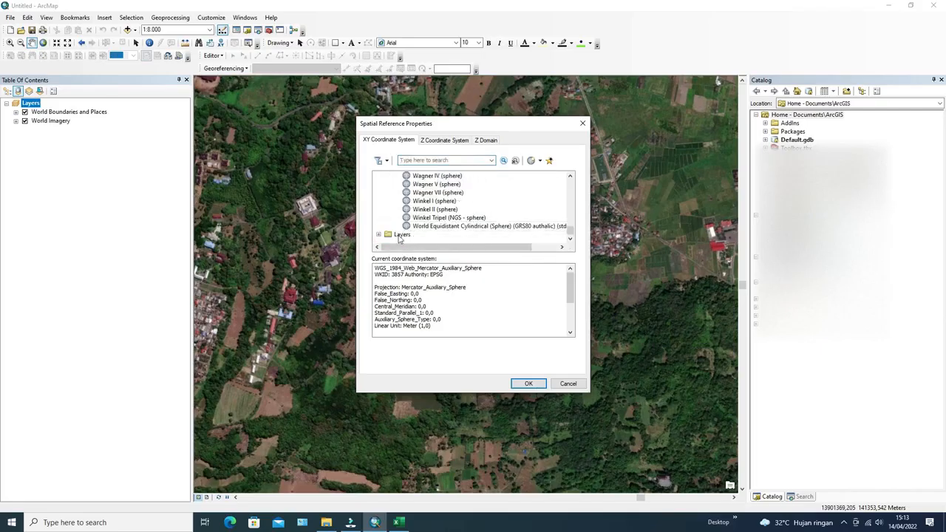
scroll(447, 231, up, 3)
scroll(448, 225, up, 4)
click(452, 211)
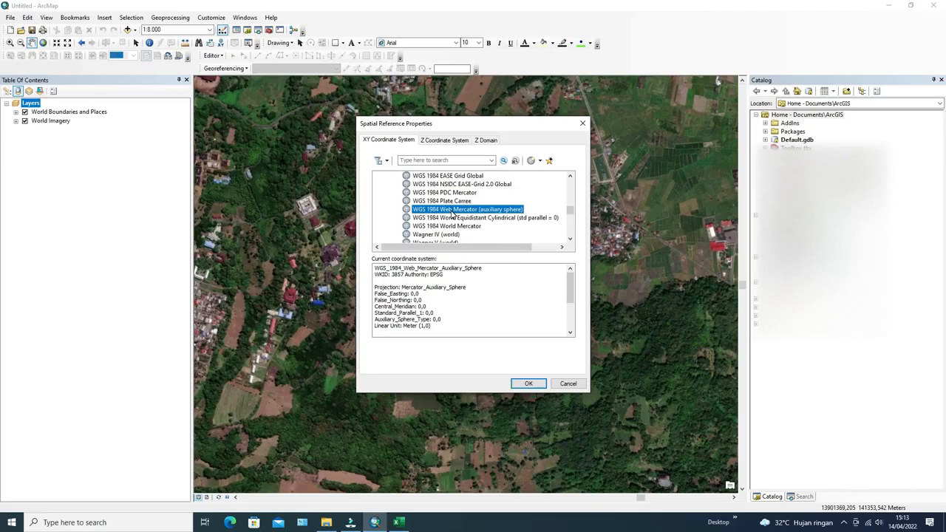
scroll(452, 215, up, 8)
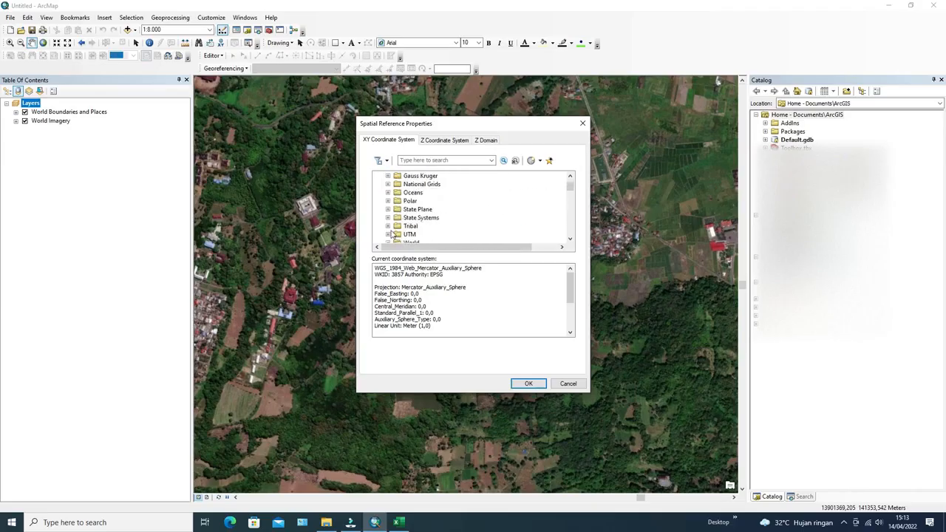
click(388, 235)
scroll(458, 226, down, 3)
click(398, 217)
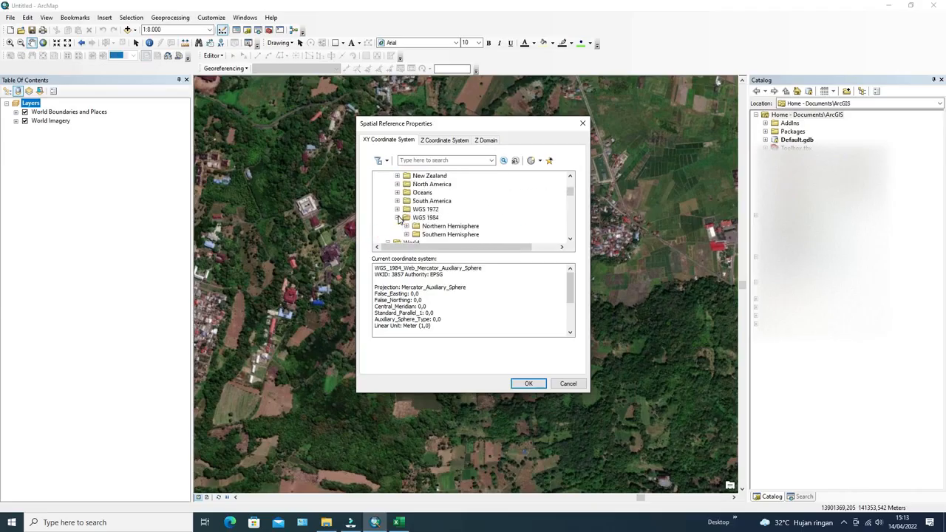
click(405, 226)
scroll(487, 231, down, 6)
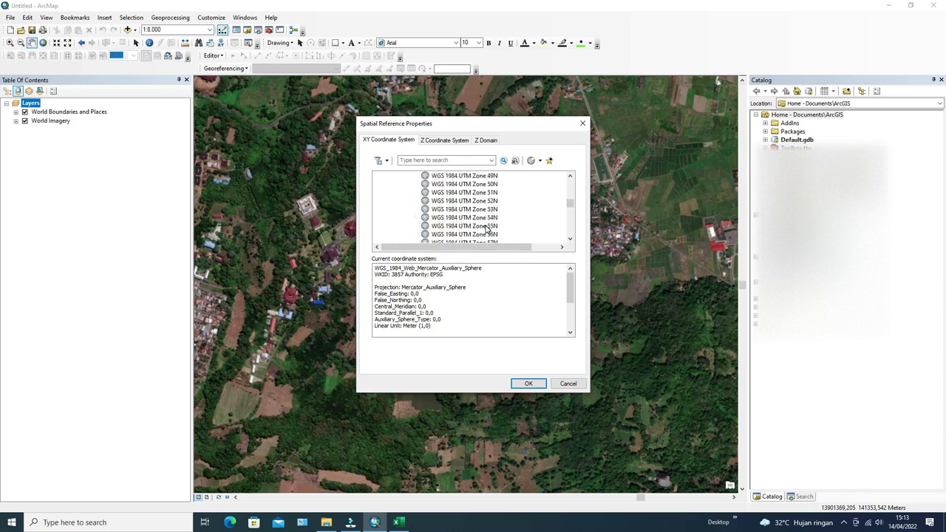
click(486, 193)
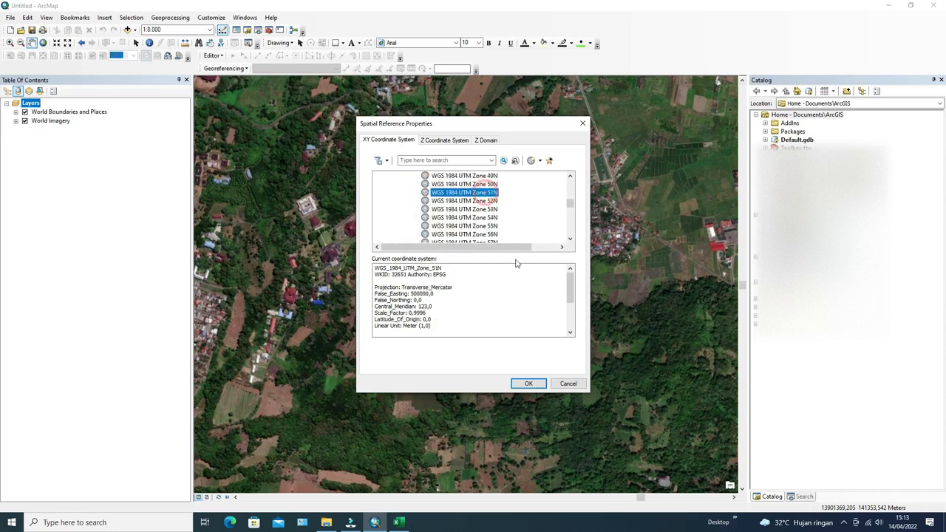
click(537, 384)
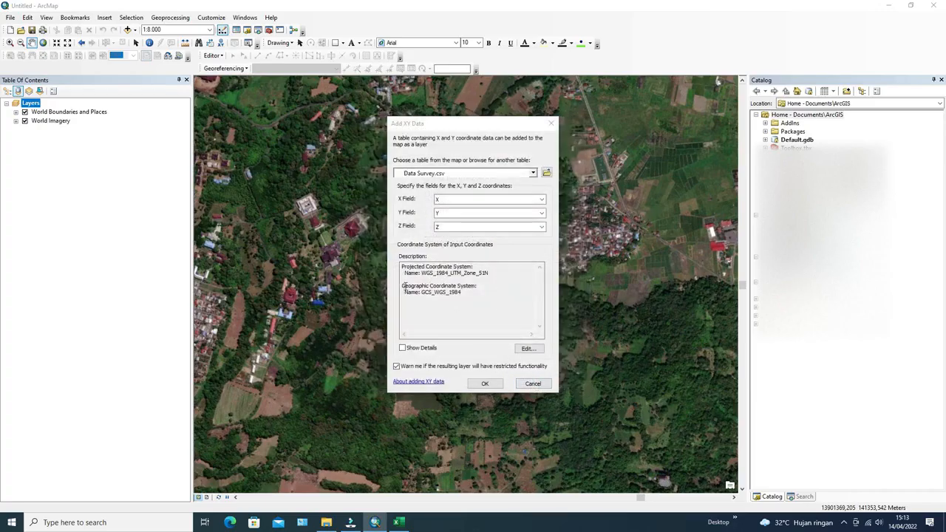
click(485, 384)
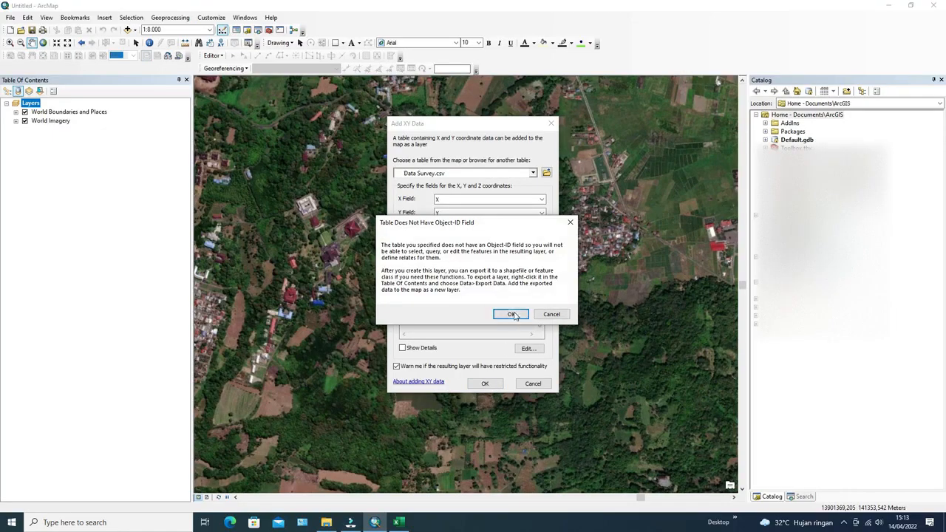
click(512, 314)
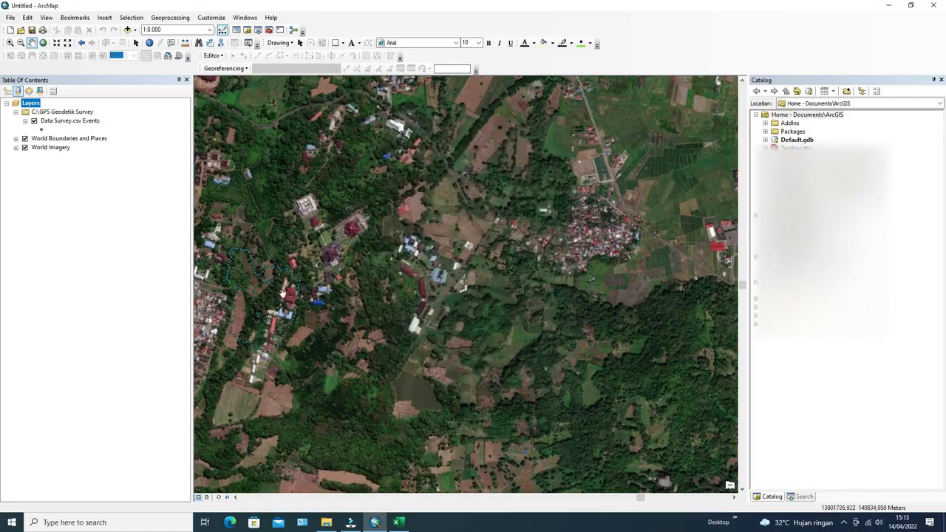
Examine how the survey points line up with the fields and buildings in the imagery east of Tondano Selatan.
drag(283, 292, 451, 294)
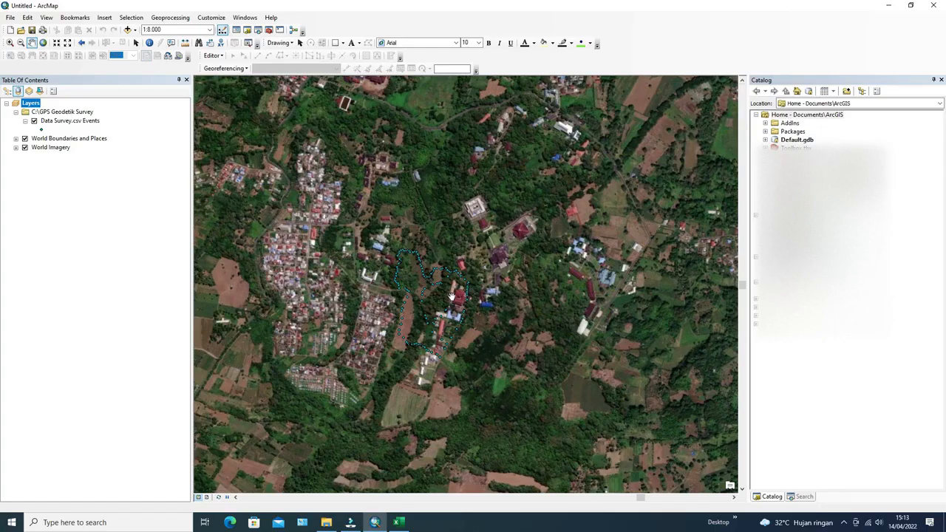
scroll(450, 296, up, 1)
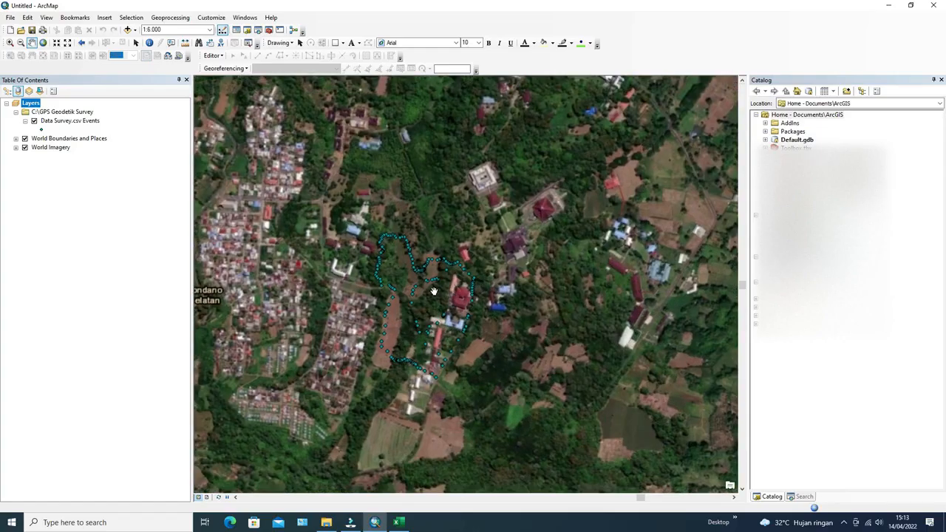
scroll(419, 290, up, 1)
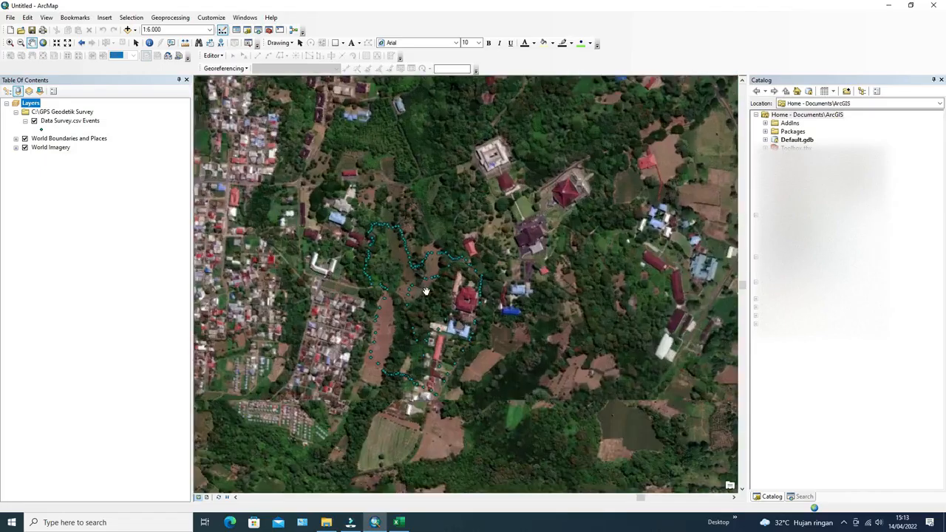
drag(430, 291, 447, 289)
scroll(447, 288, up, 3)
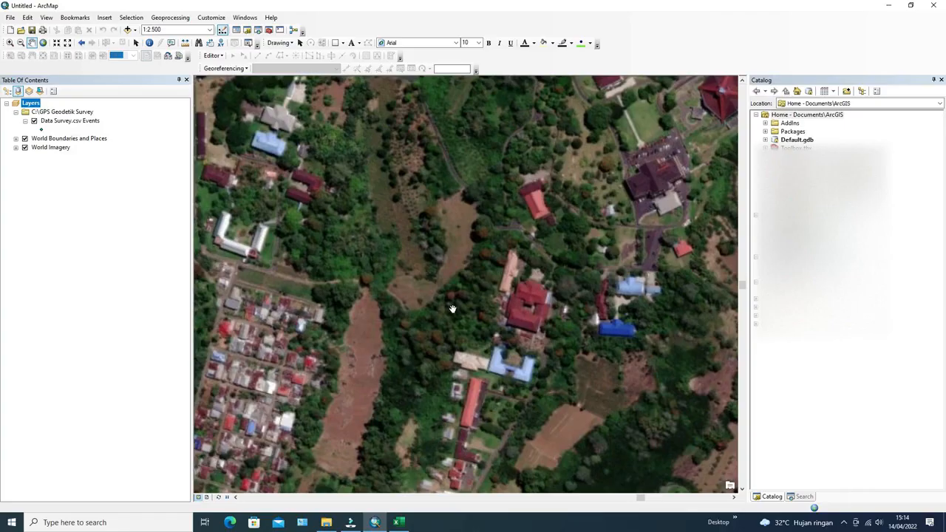
scroll(452, 309, down, 5)
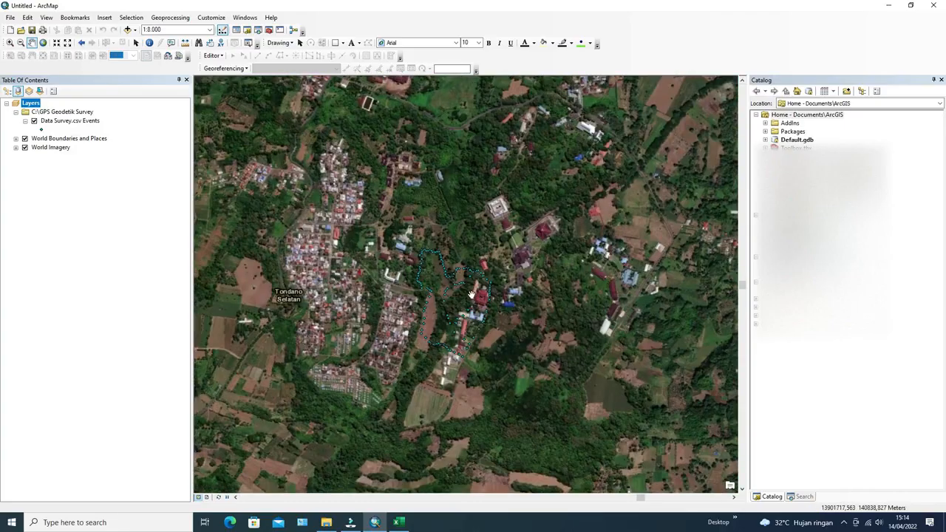
Choose the Circle 2 marker as the single symbol for the Data Survey.csv Events layer.
right_click(61, 122)
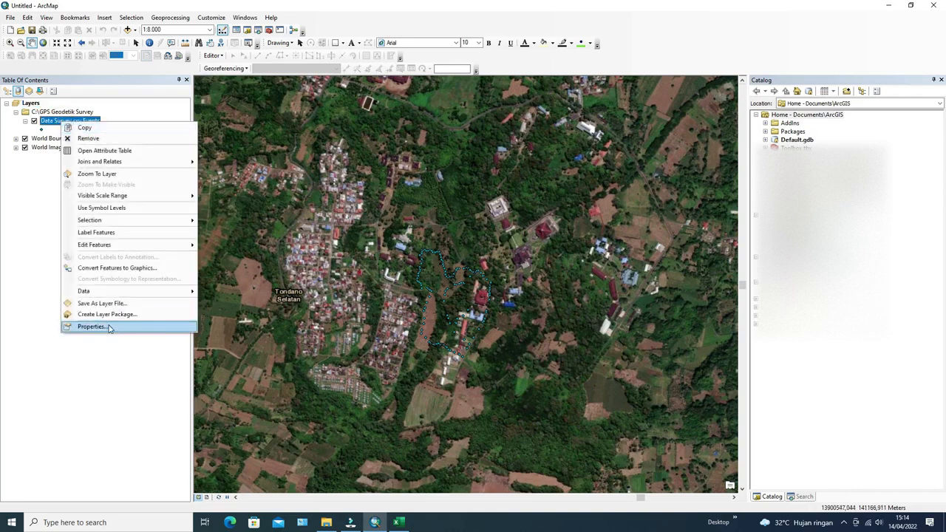
click(109, 327)
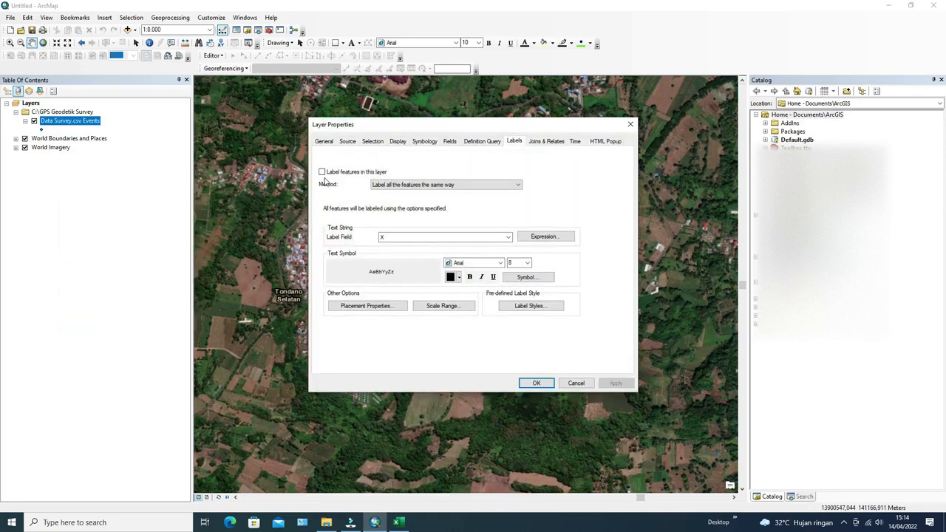
click(424, 141)
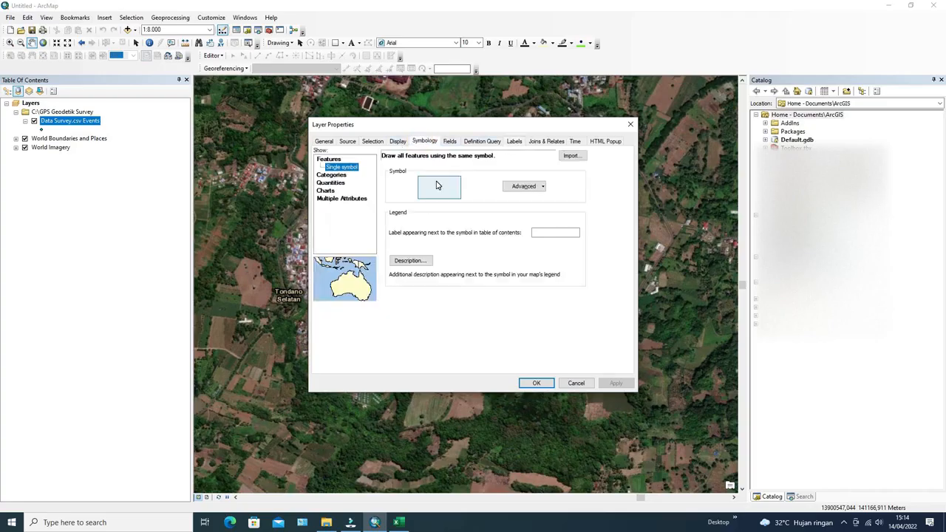
click(437, 186)
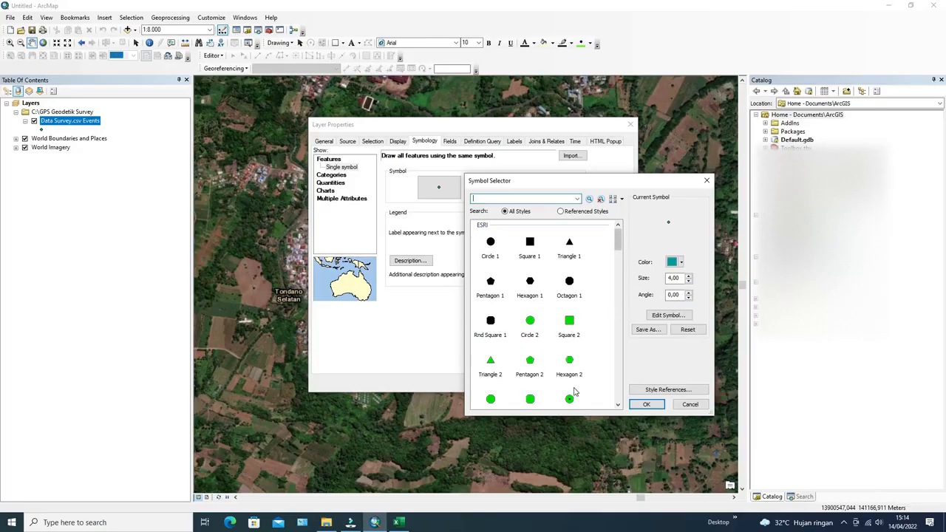
drag(617, 240, 619, 248)
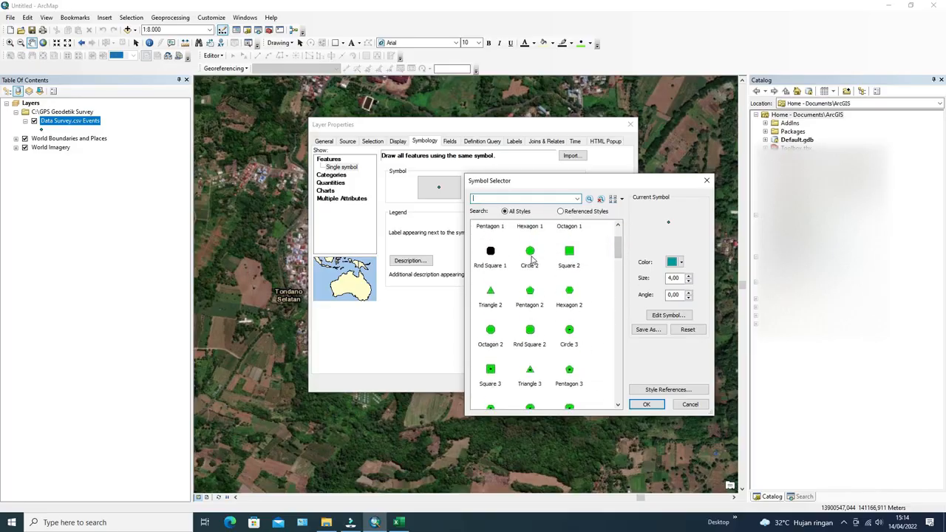
click(529, 255)
Reduce the circle marker's size, color it red, and apply the symbol to the survey points.
click(688, 281)
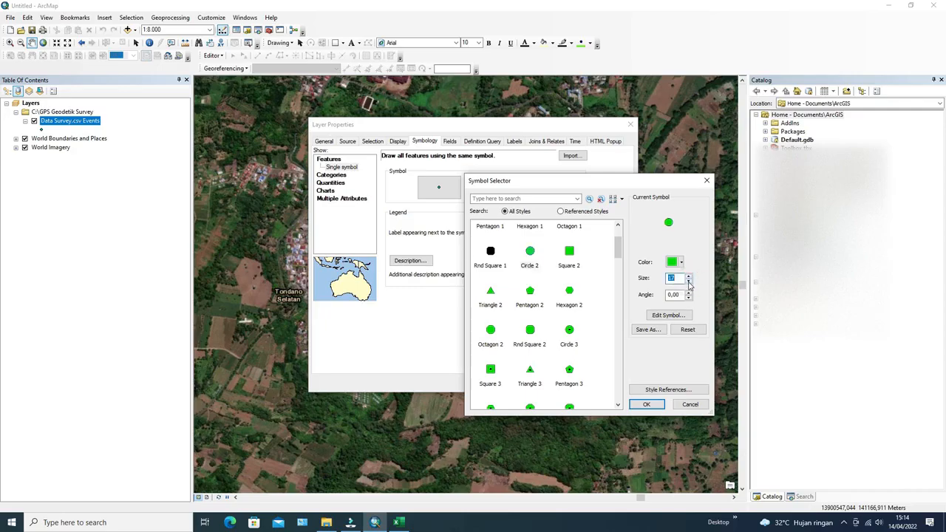
click(689, 283)
click(679, 263)
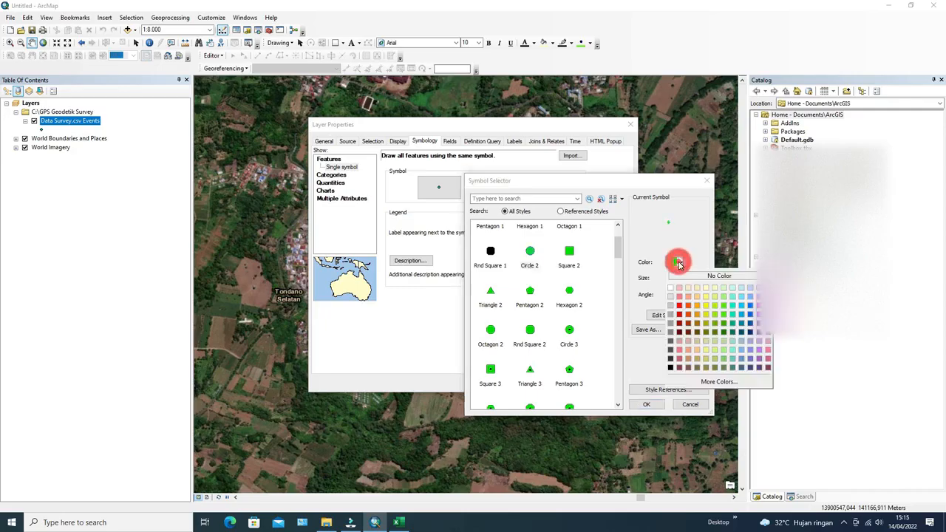
click(678, 306)
click(647, 405)
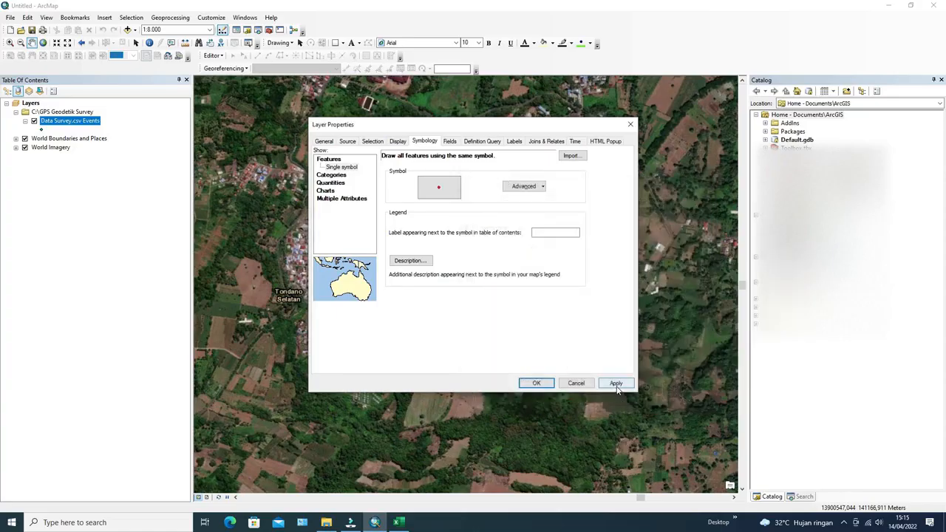
click(615, 384)
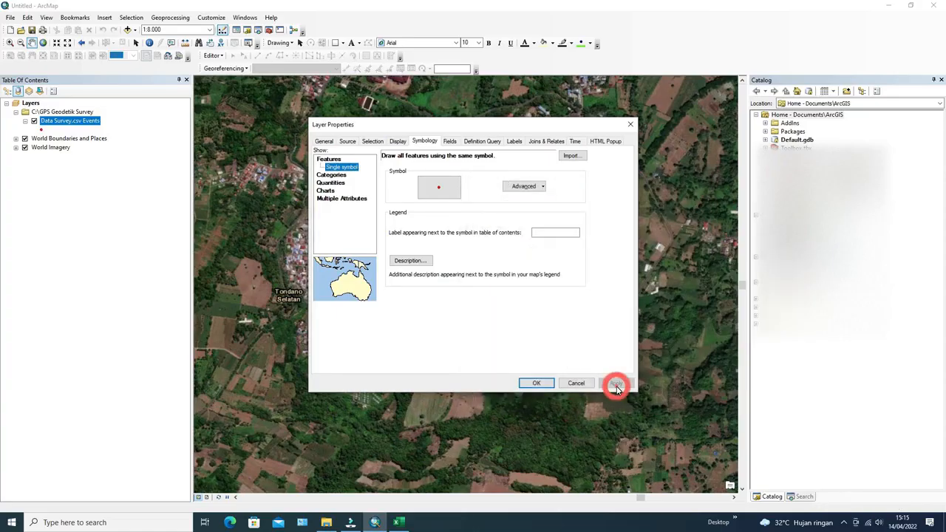
click(536, 383)
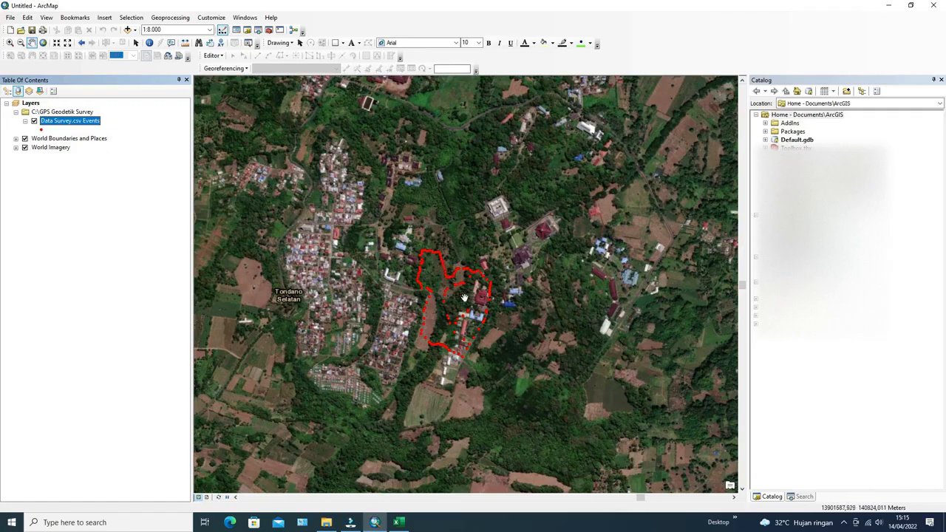
Turn on labels for the Data Survey.csv Events layer using Z as the label field, and apply them.
right_click(64, 124)
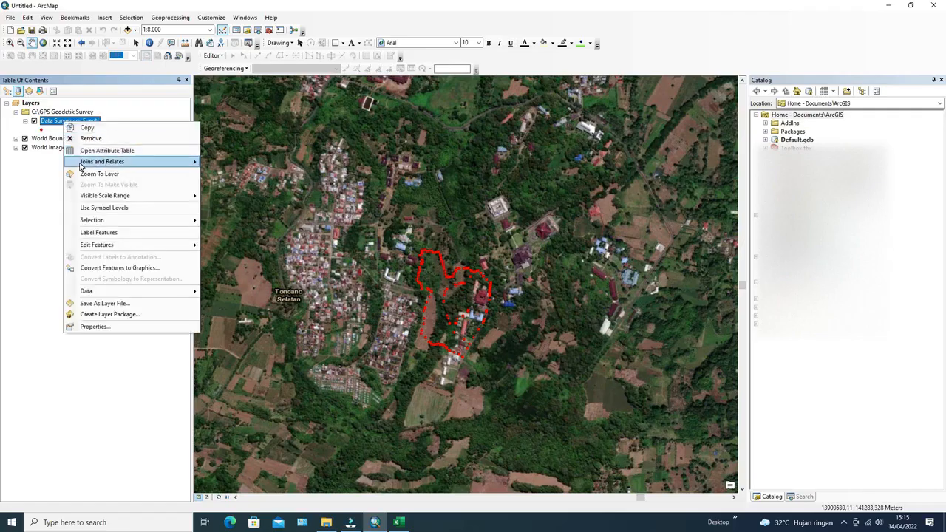
click(102, 323)
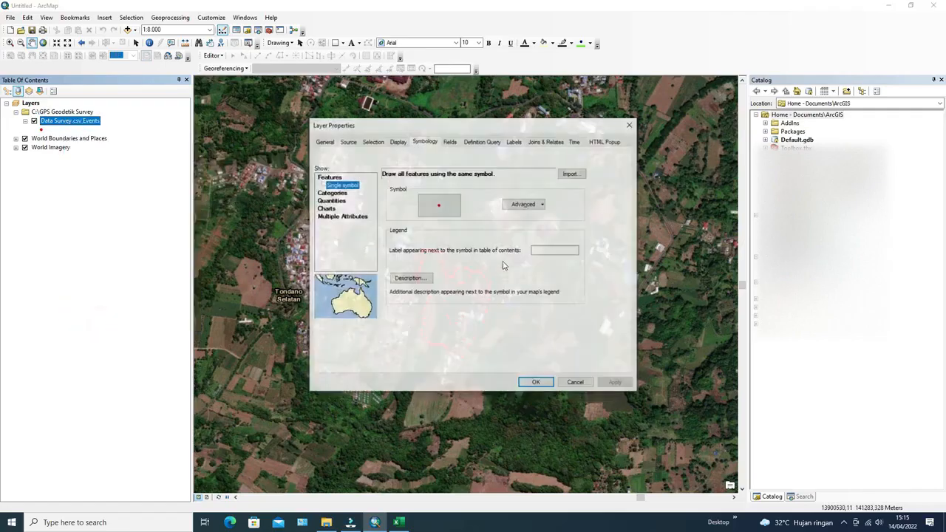
click(515, 142)
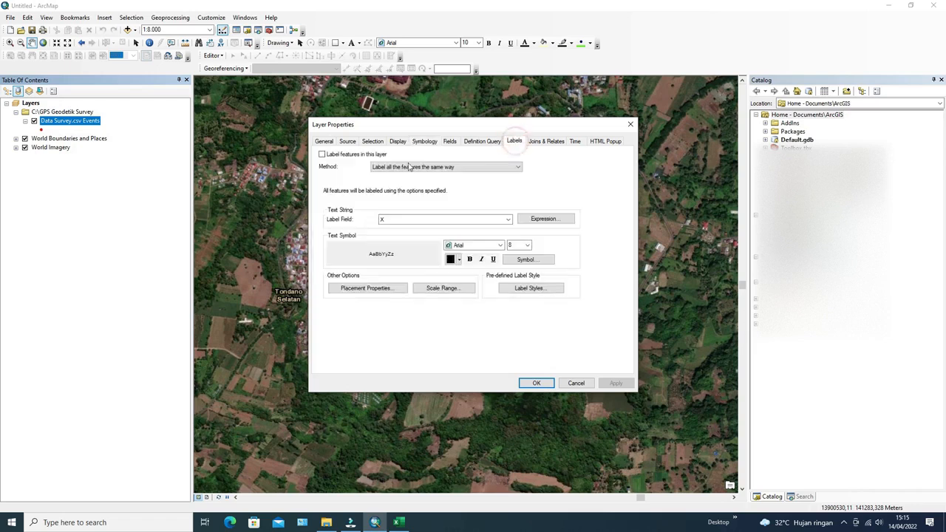
click(322, 154)
click(454, 220)
click(459, 244)
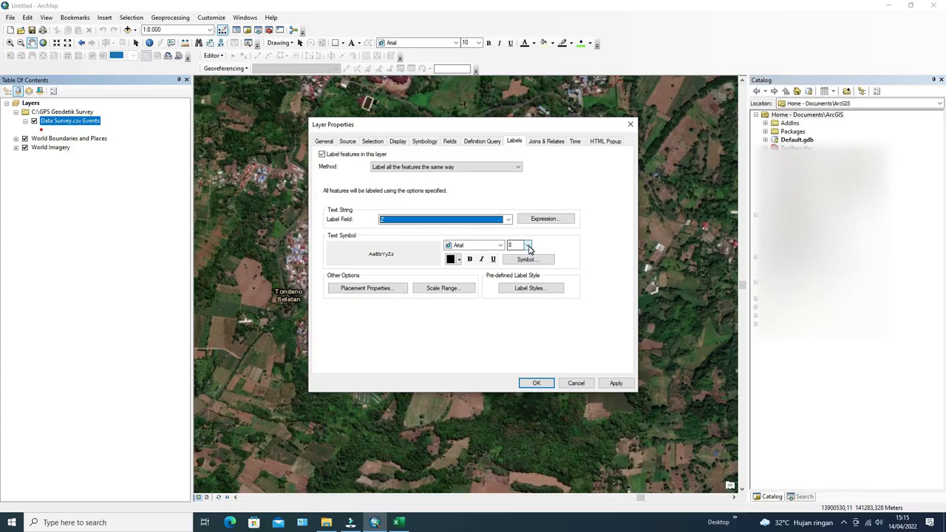
click(614, 383)
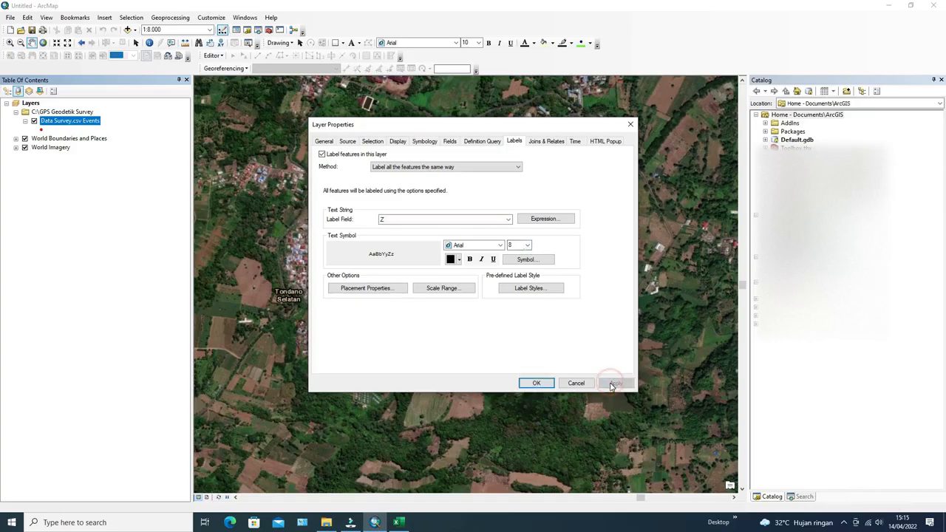
Hide the World Boundaries and Places and World Imagery layers and examine the Z labels on the survey points.
click(523, 381)
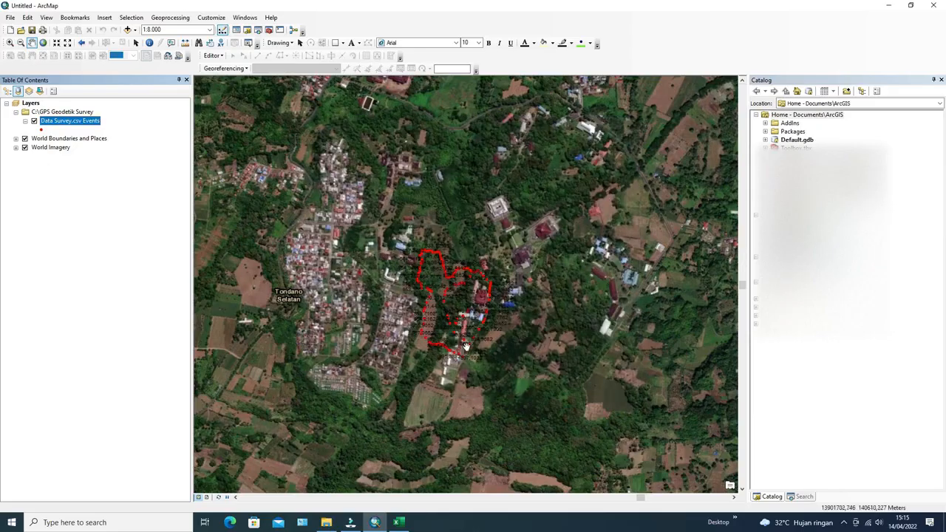
click(24, 138)
click(24, 147)
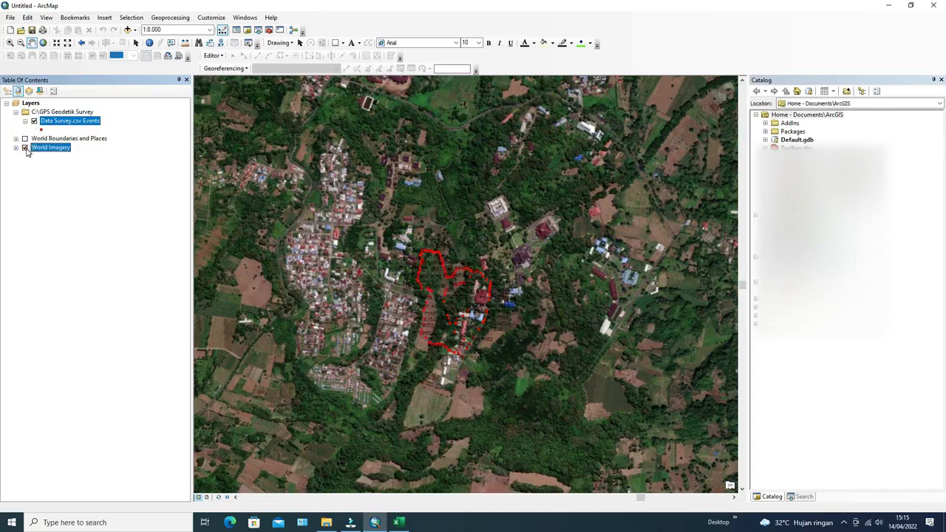
scroll(465, 279, up, 3)
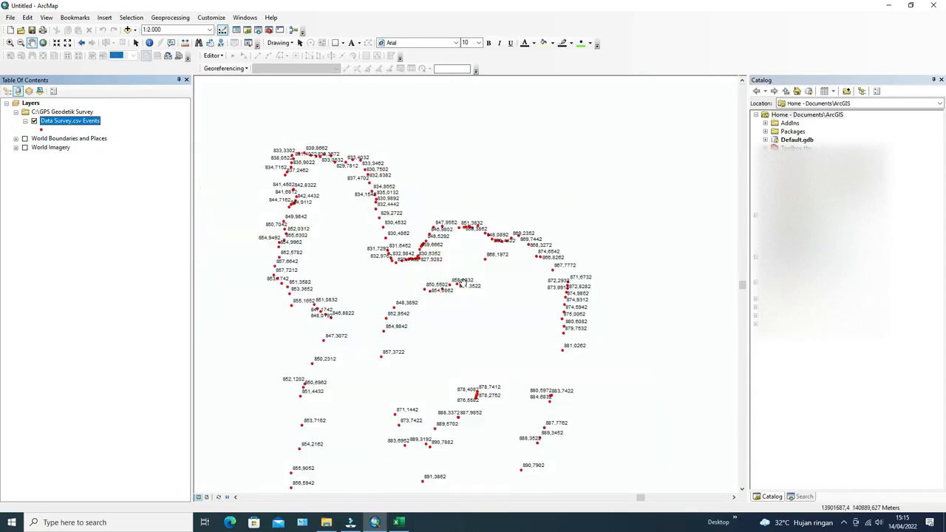
scroll(466, 279, up, 2)
scroll(503, 290, down, 2)
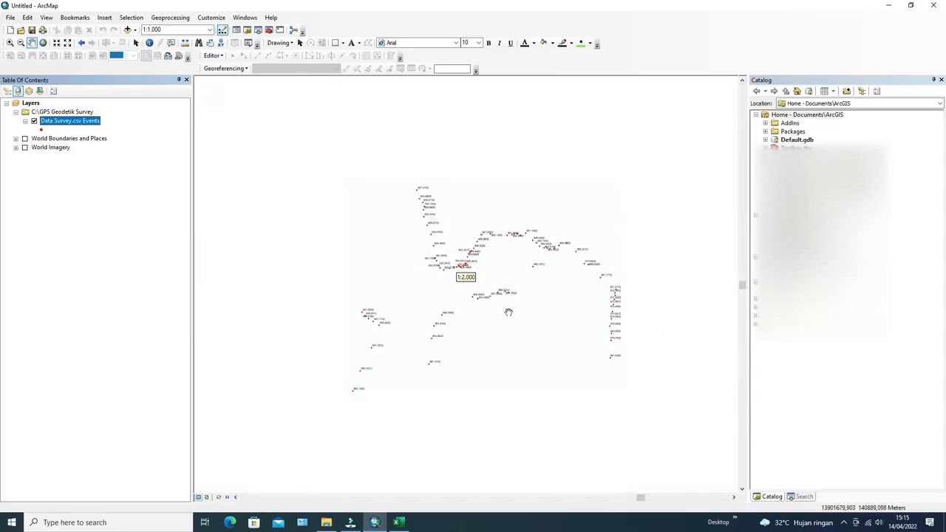
scroll(506, 332, up, 2)
scroll(505, 332, down, 1)
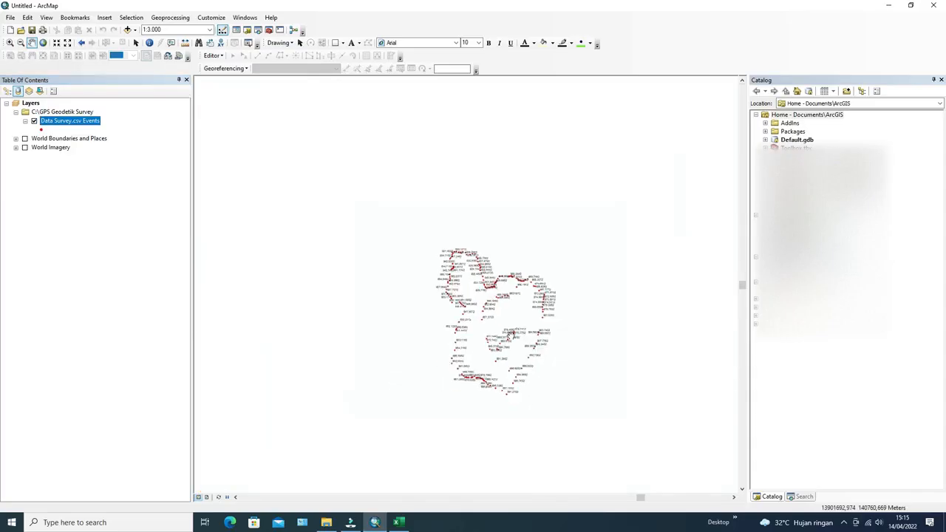
scroll(507, 333, up, 4)
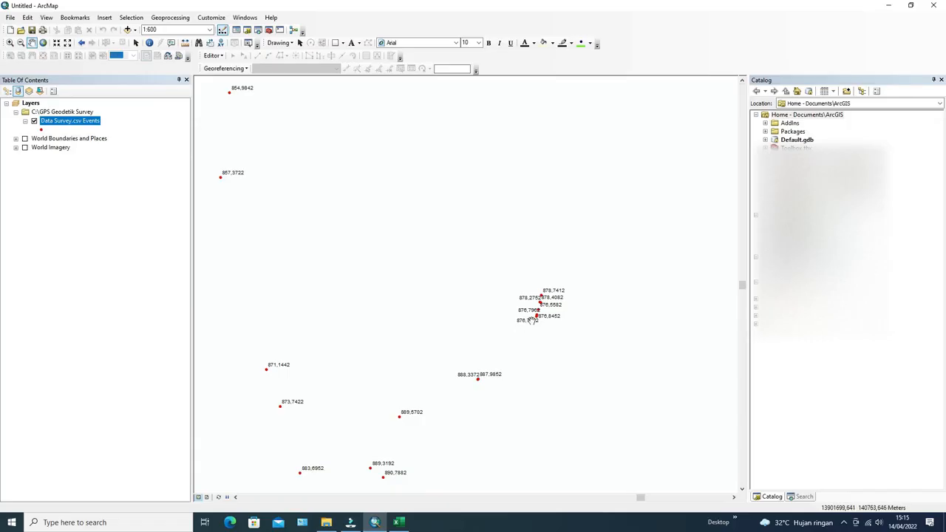
scroll(531, 319, up, 1)
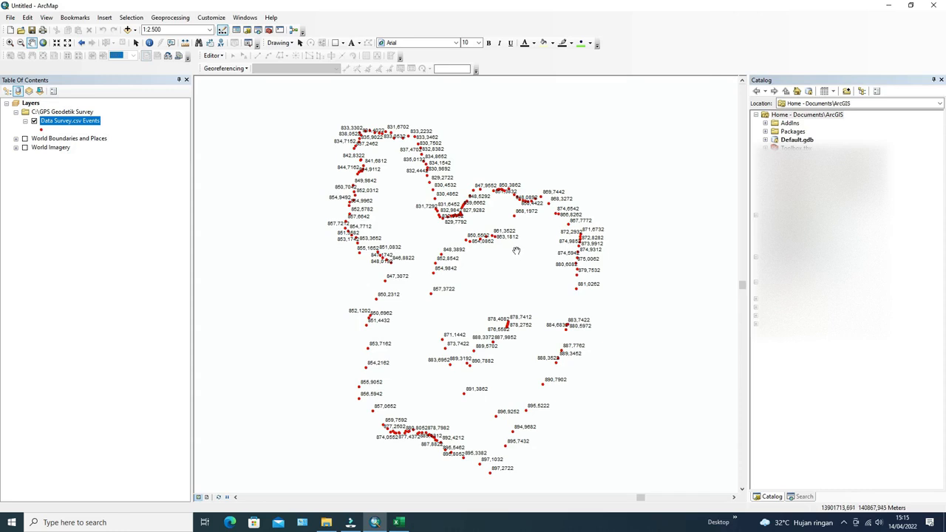
Identify a survey point on the northwestern part of the outline to read its X, Y and Z attributes.
click(149, 42)
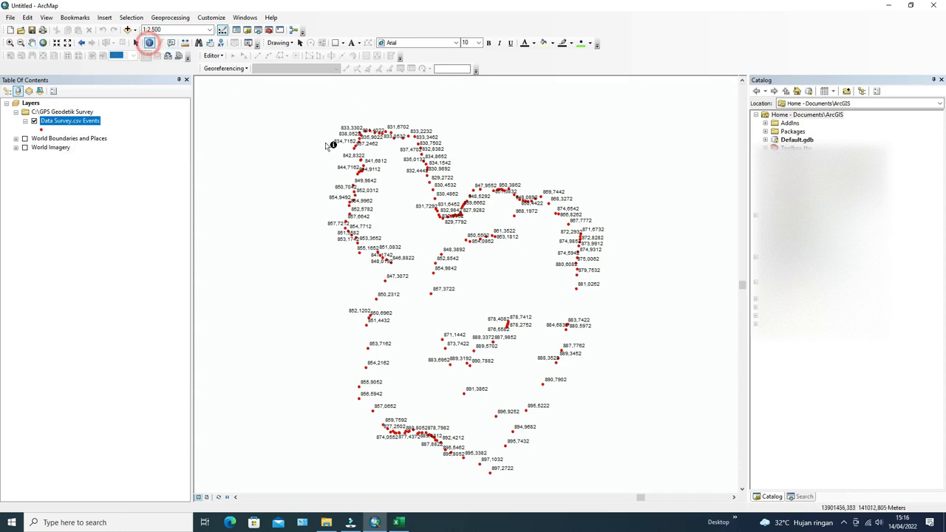
click(361, 159)
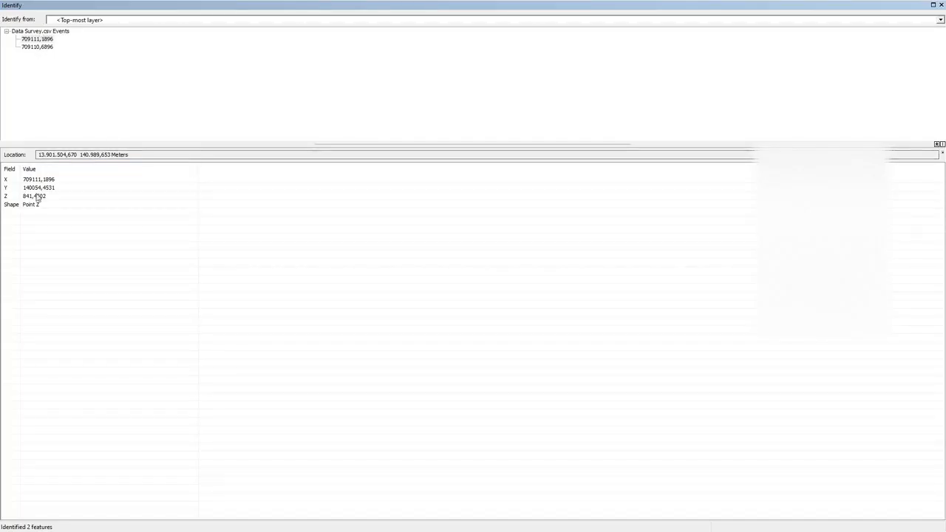
click(941, 5)
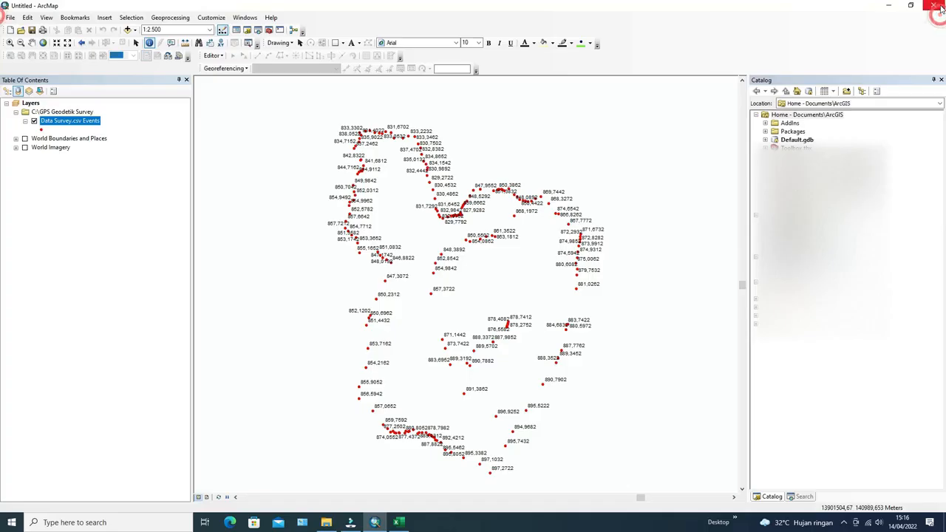
Turn the World Boundaries and Places and World Imagery layers back on behind the survey points.
click(24, 139)
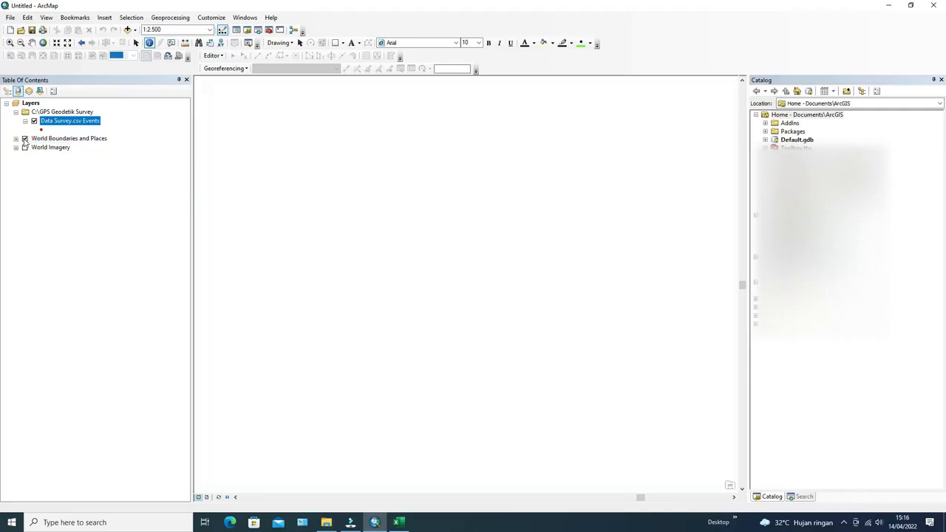
click(24, 147)
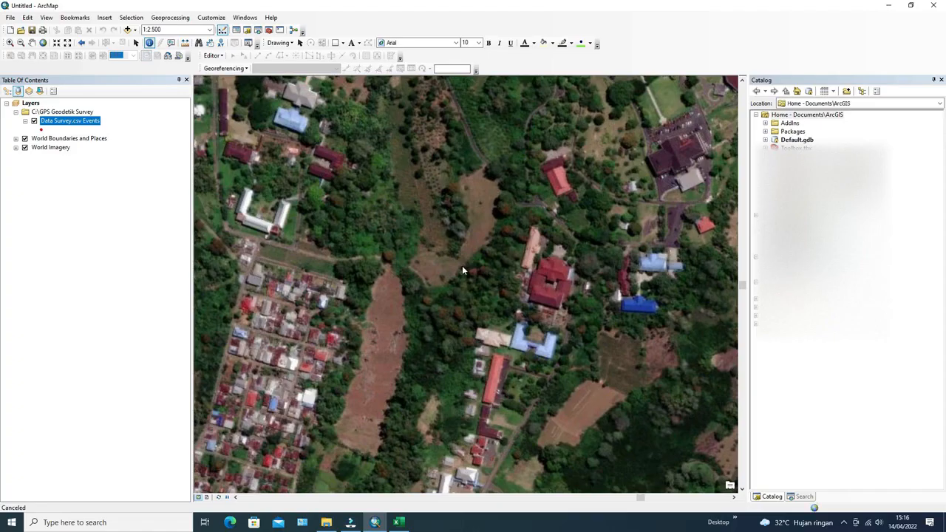
scroll(461, 277, up, 2)
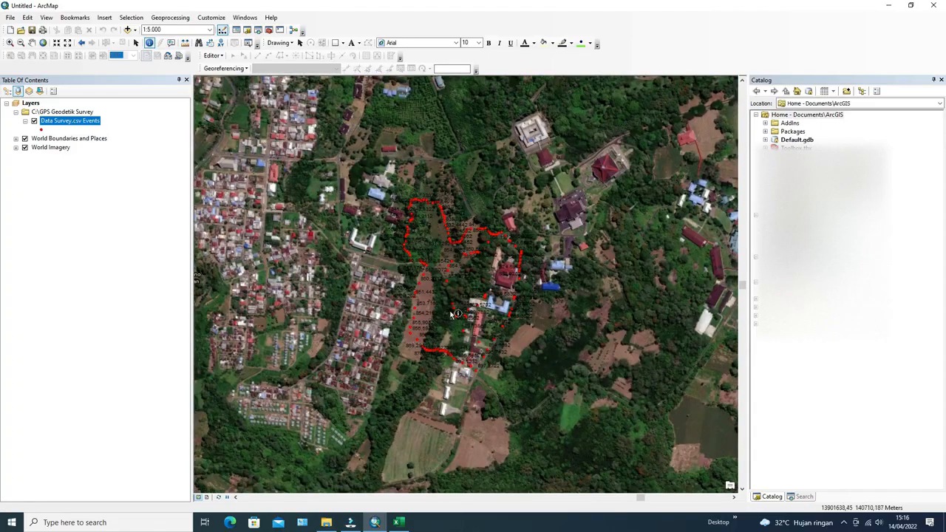
Set the label text color of the Data Survey.csv Events layer to yellow and return to the element selection tool.
click(43, 131)
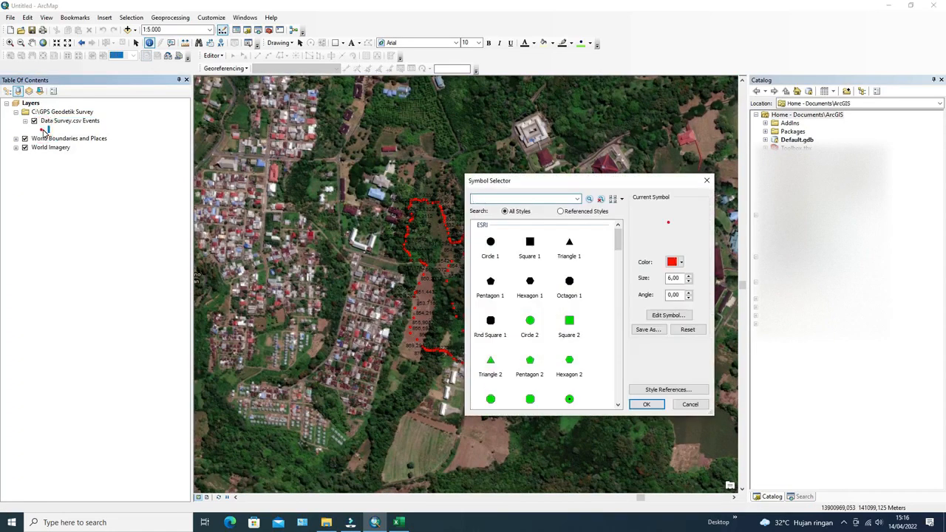
click(706, 181)
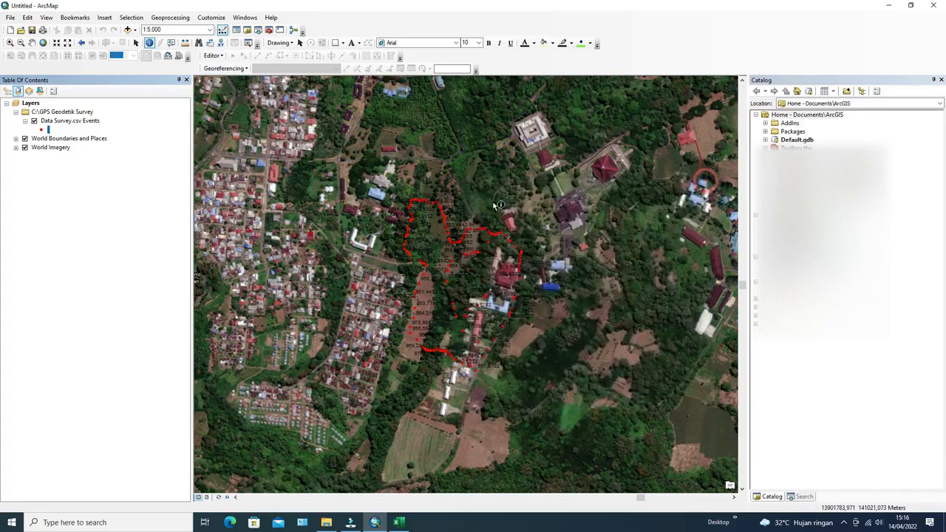
click(71, 122)
double_click(71, 121)
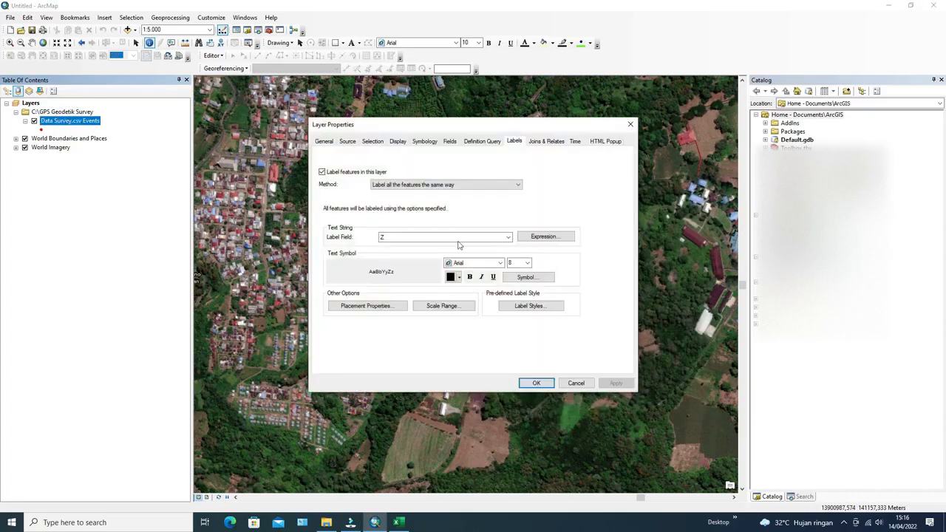
click(456, 278)
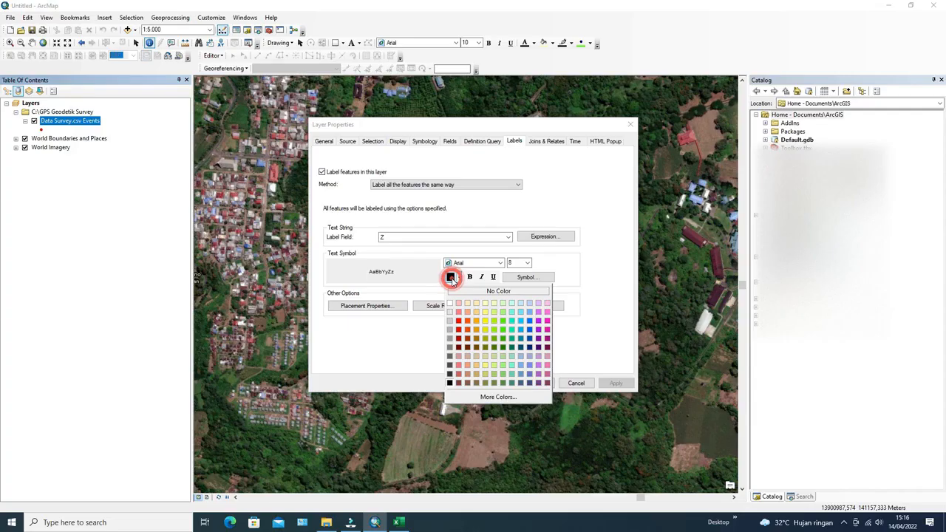
click(486, 315)
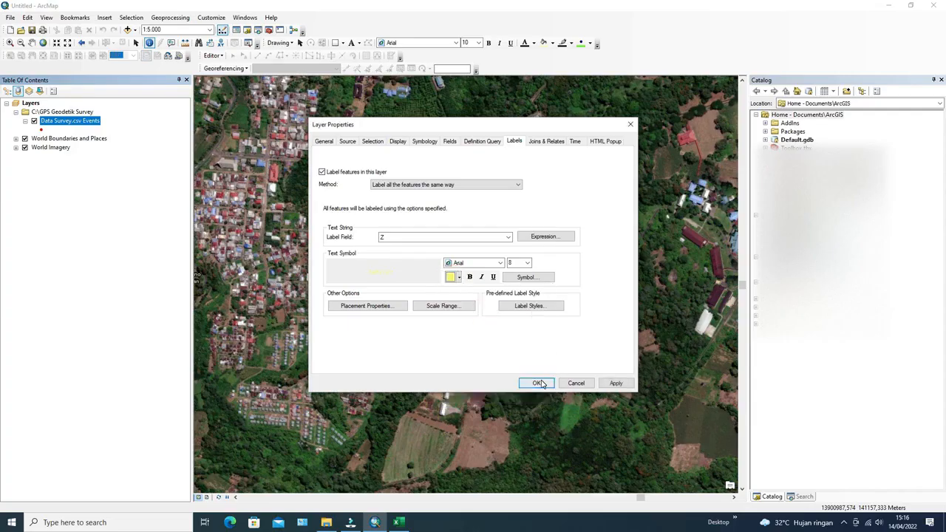
click(542, 382)
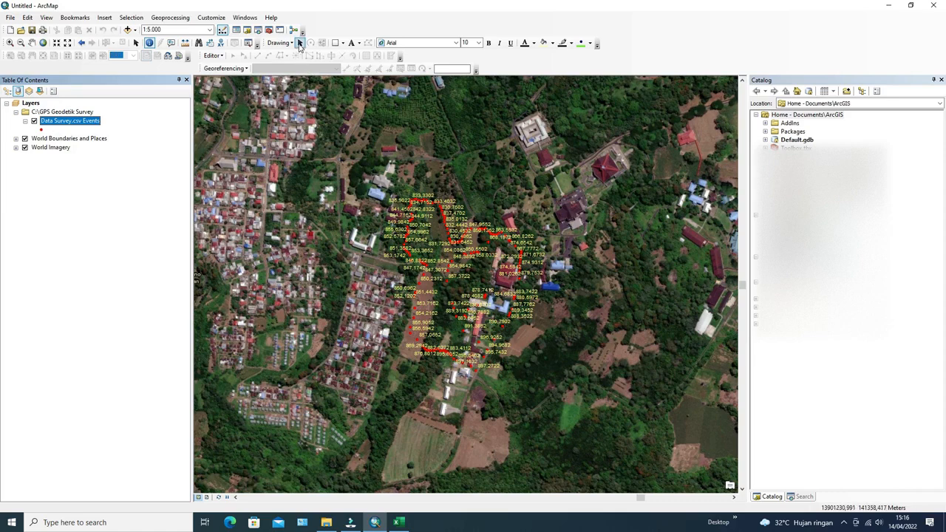
click(300, 43)
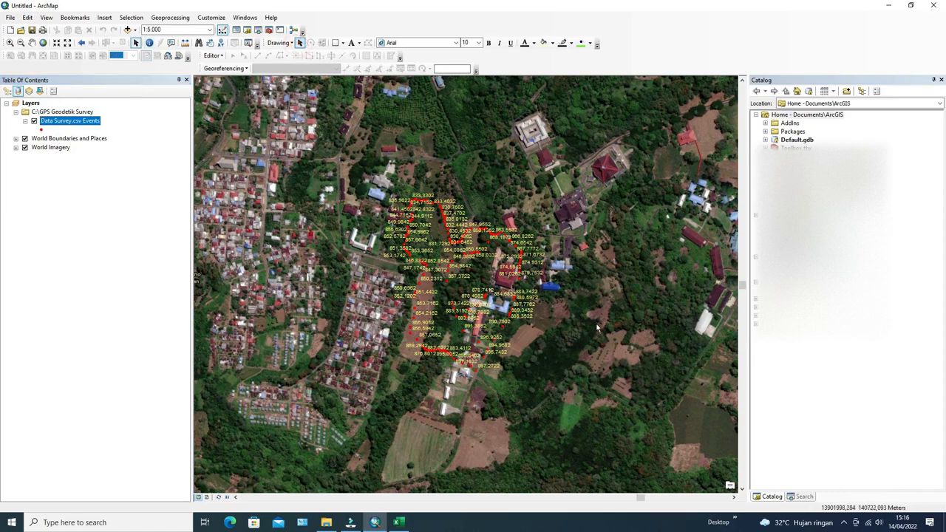